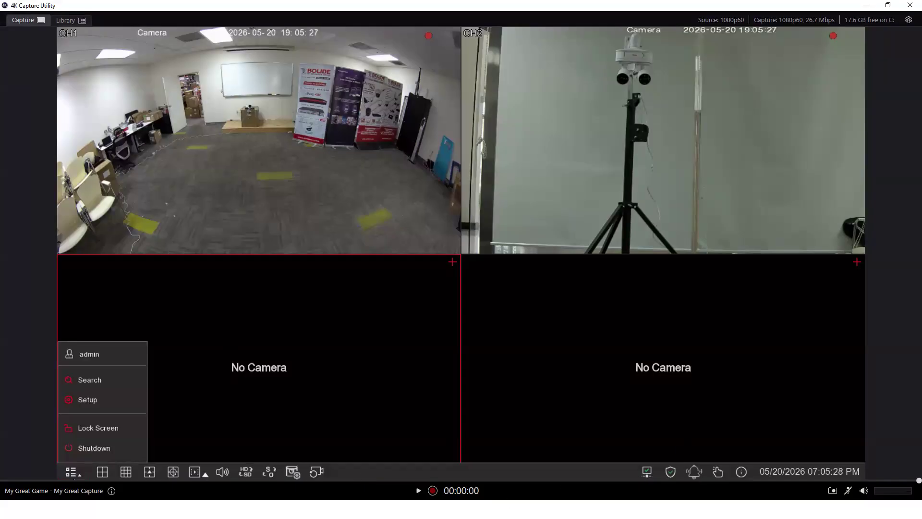
# Launch the Bolide iPacNX Search Tool from the Start menu and scan the network for devices
pyautogui.click(9, 511)
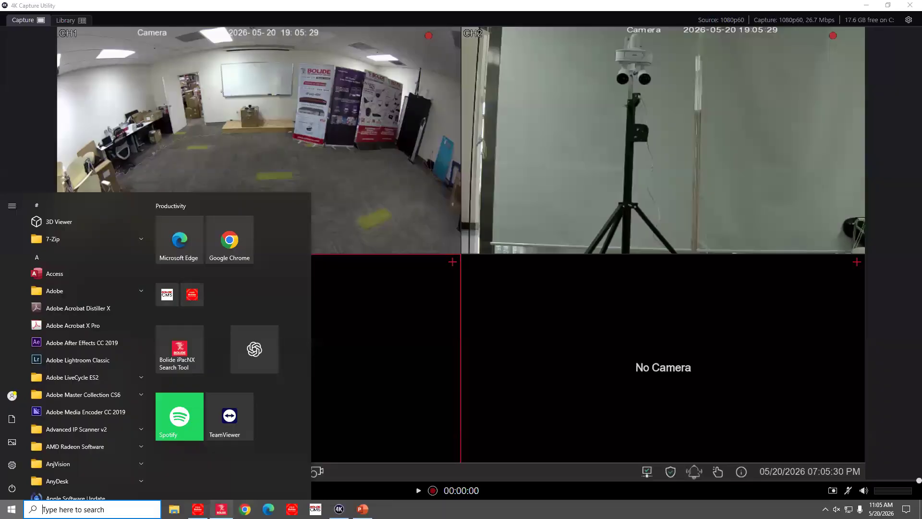
pyautogui.click(182, 355)
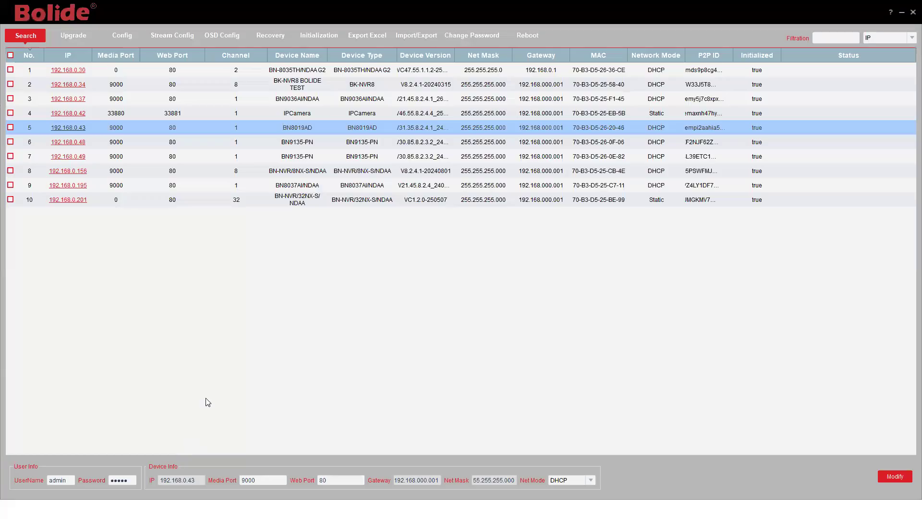
pyautogui.click(36, 36)
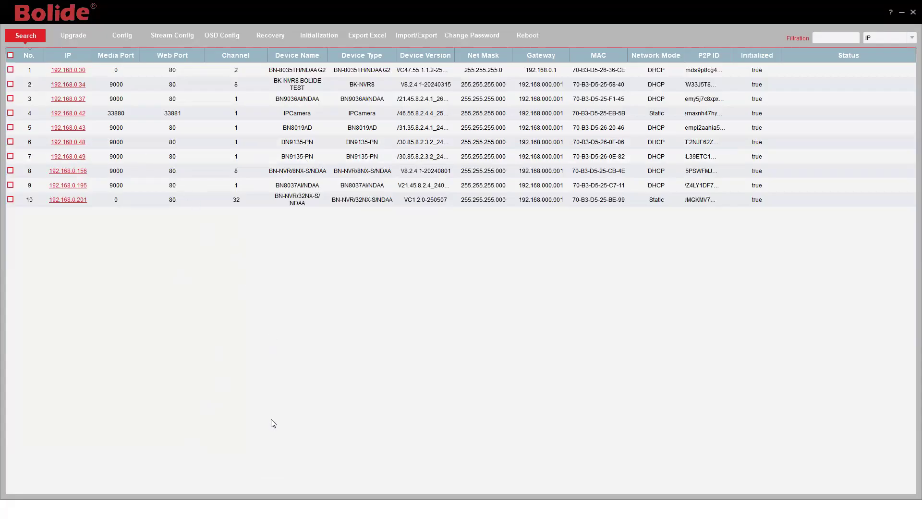
# Switch back to the NVR's 4K Capture Utility window from the taskbar
pyautogui.press('super')
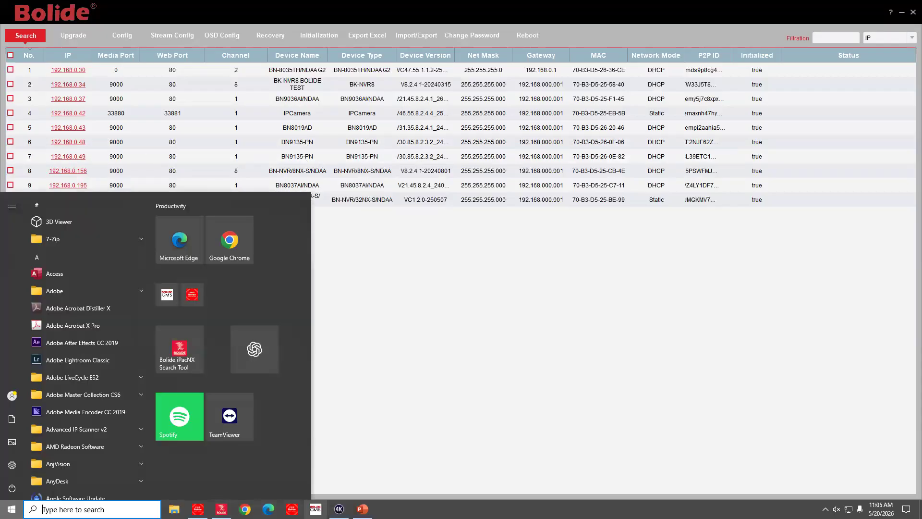
pyautogui.click(339, 509)
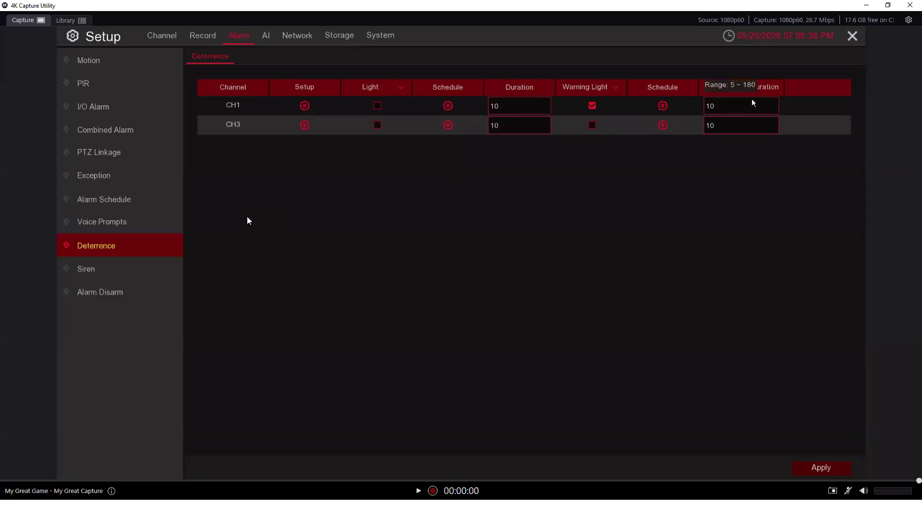
# Schedule CH1's Motion warning light for 24 hours every day of the week and save it
pyautogui.click(664, 105)
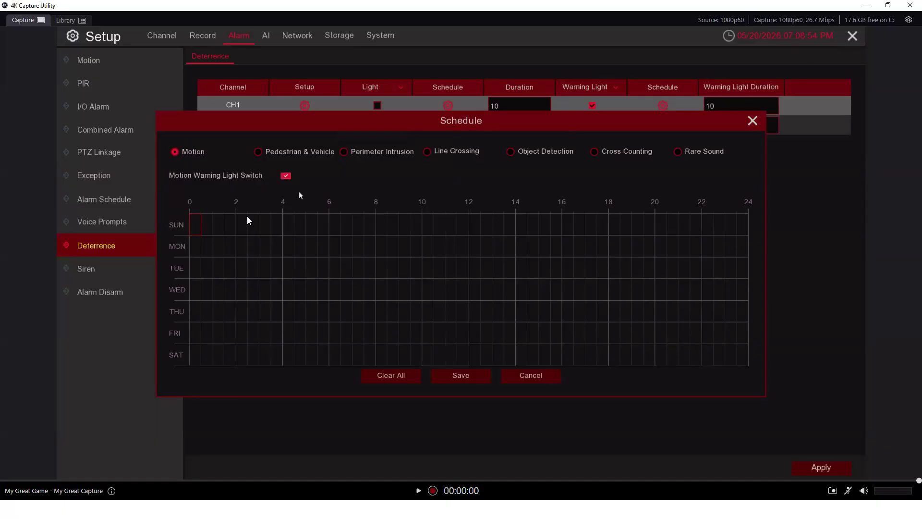
pyautogui.moveTo(194, 218)
pyautogui.mouseDown()
pyautogui.moveTo(614, 339)
pyautogui.moveTo(734, 368)
pyautogui.moveTo(751, 362)
pyautogui.mouseUp()
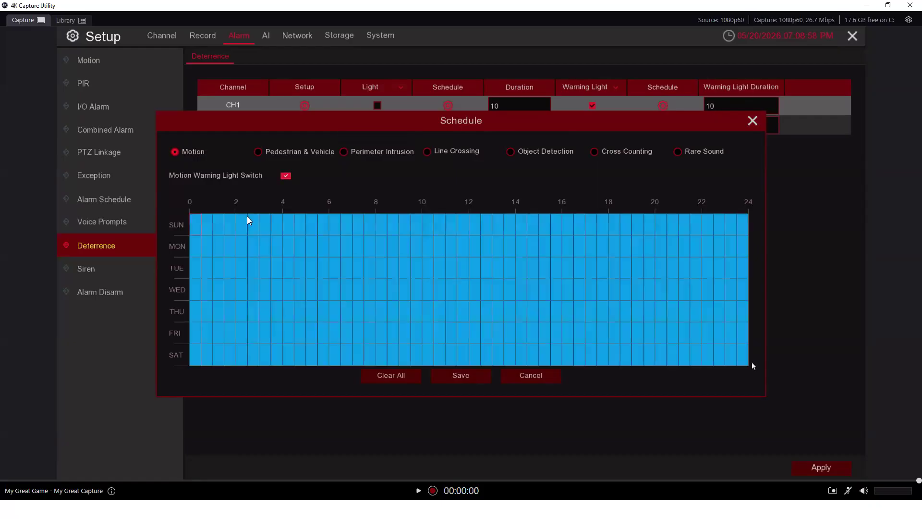
pyautogui.click(460, 376)
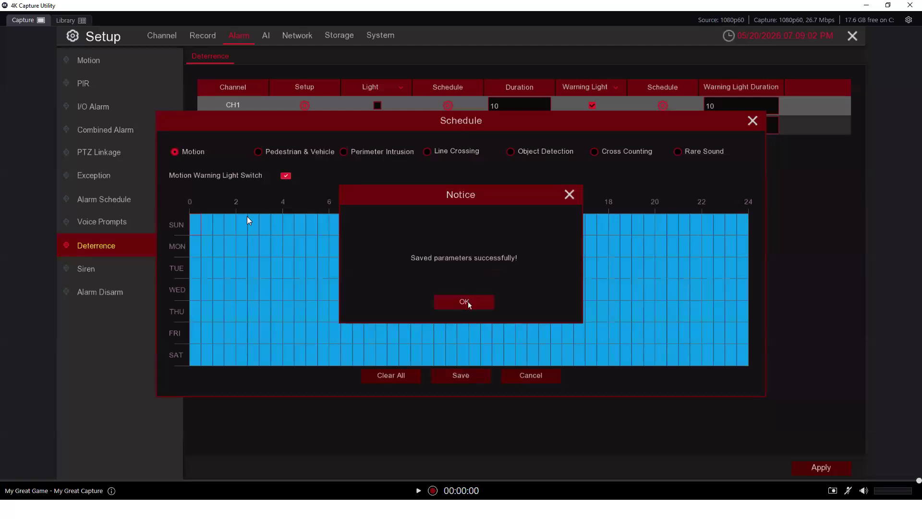
pyautogui.click(468, 301)
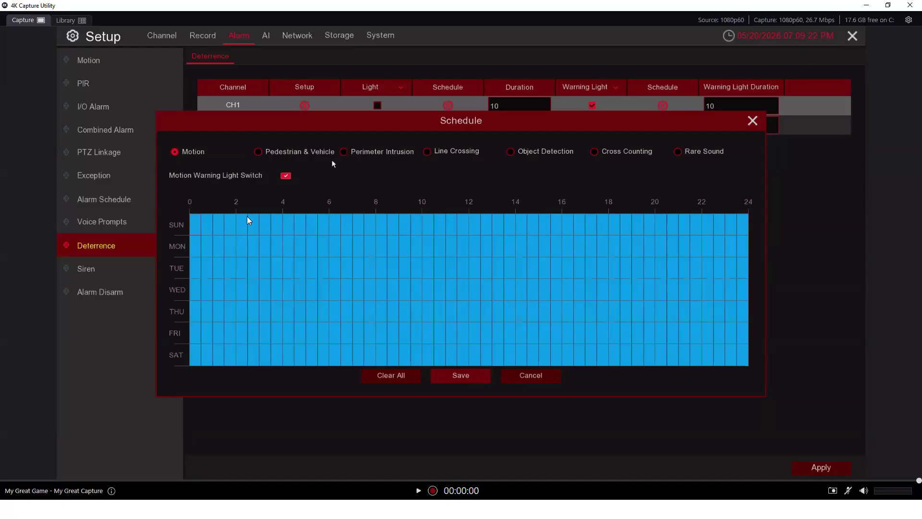
# Review the Pedestrian & Vehicle, Perimeter Intrusion and Line Crossing warning light schedules, then save and close
pyautogui.click(264, 151)
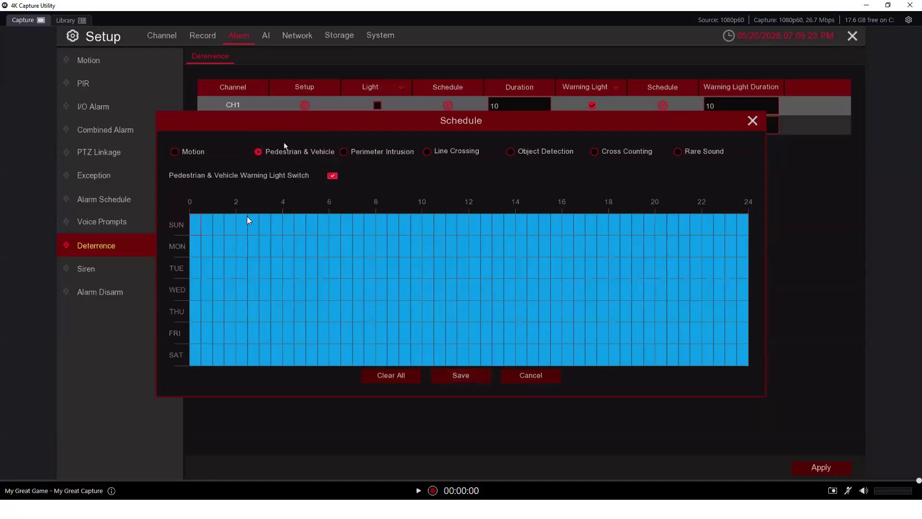
pyautogui.click(344, 151)
pyautogui.click(428, 151)
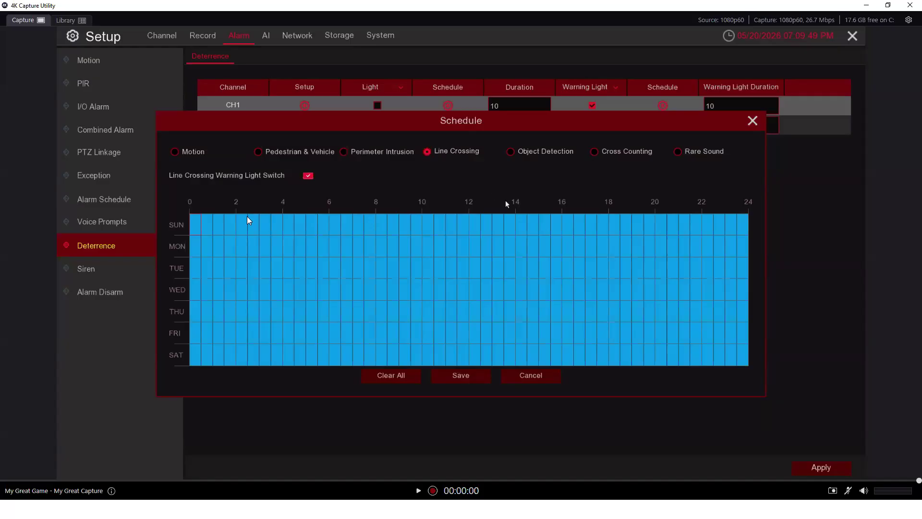
pyautogui.click(469, 374)
pyautogui.click(467, 304)
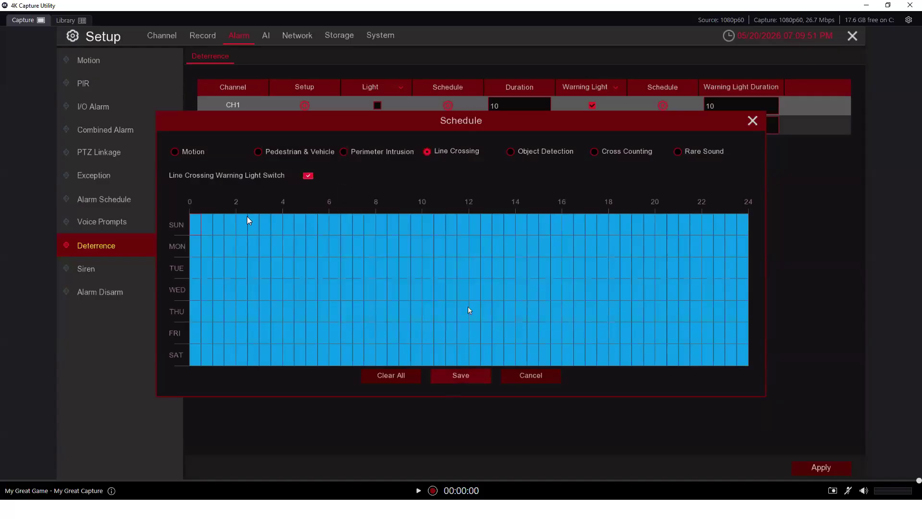
pyautogui.click(548, 376)
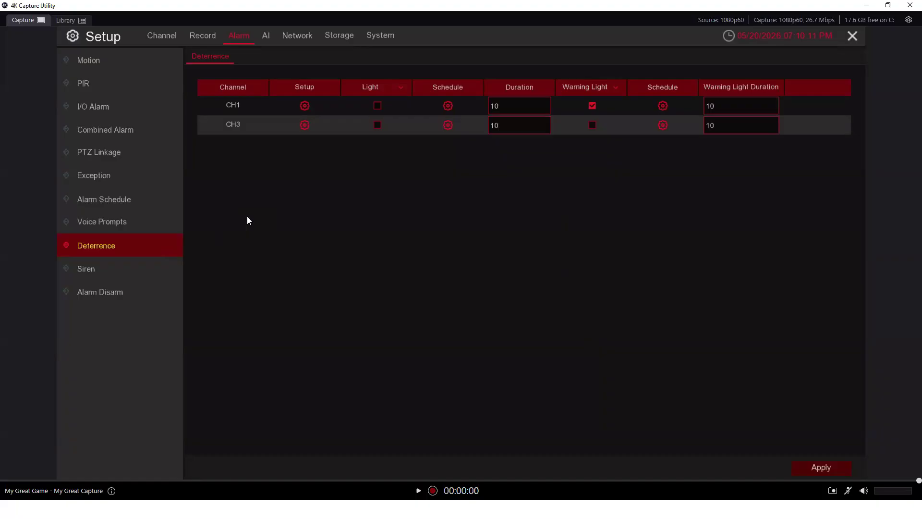
# Confirm CH1's Pedestrian & Vehicle siren schedule already covers the full week, then close it
pyautogui.click(124, 266)
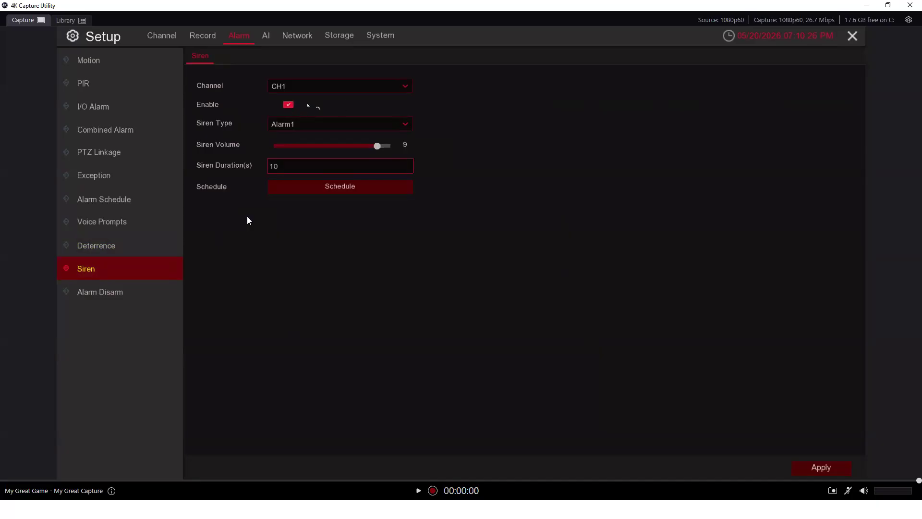
pyautogui.click(356, 187)
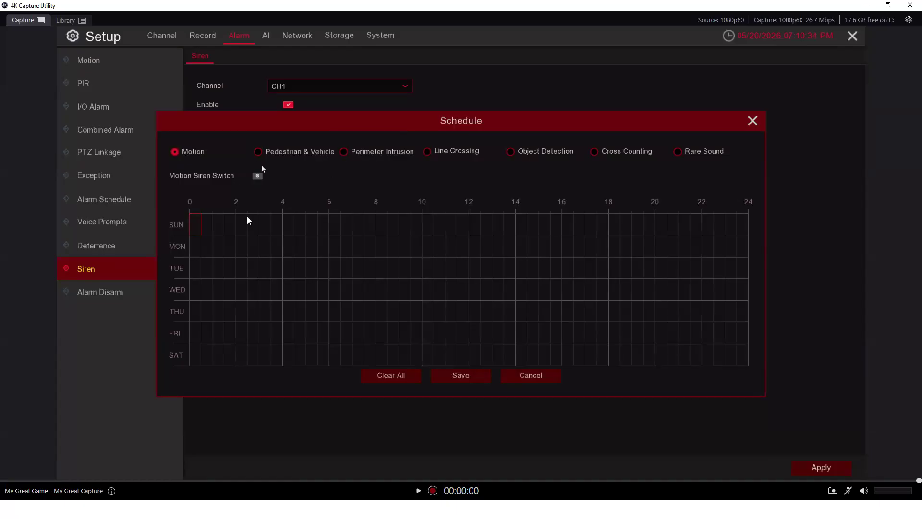
pyautogui.click(263, 152)
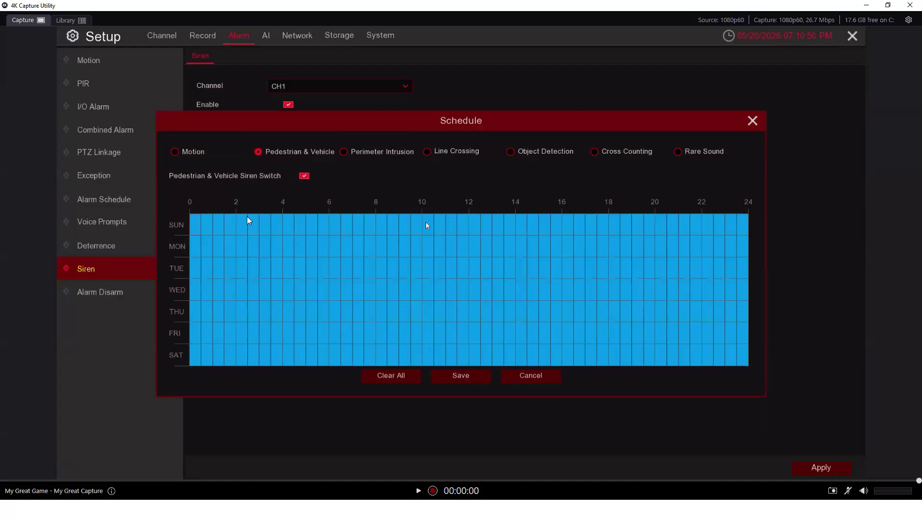
pyautogui.click(467, 374)
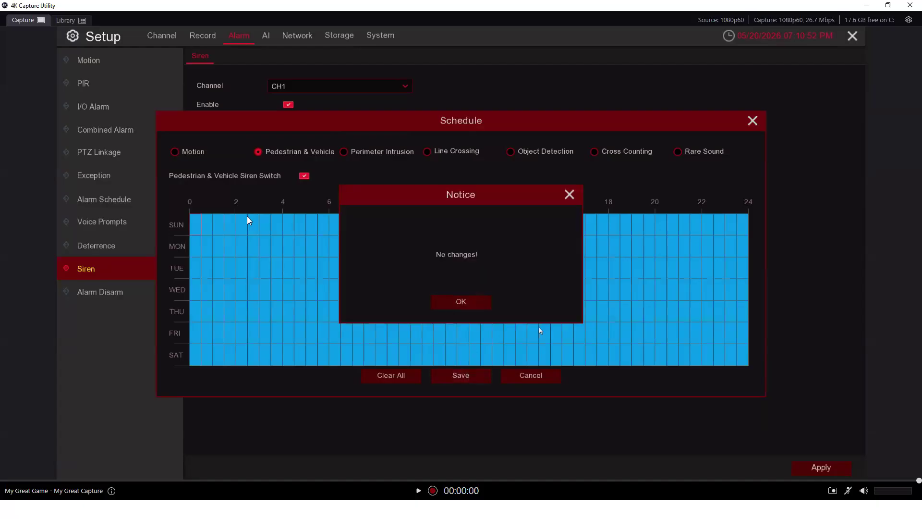
pyautogui.click(487, 304)
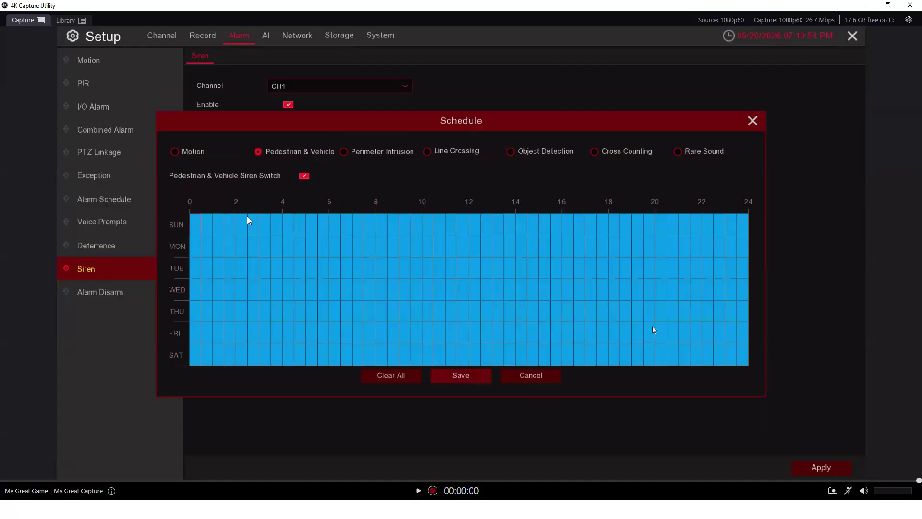
pyautogui.click(547, 381)
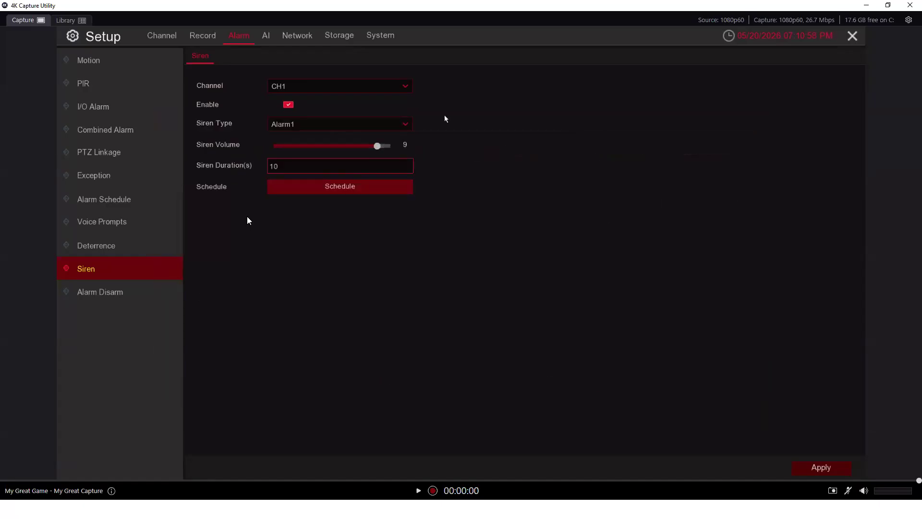
# Choose the User-defined1 siren sound, cancel the file import, and set siren volume to 10
pyautogui.click(407, 124)
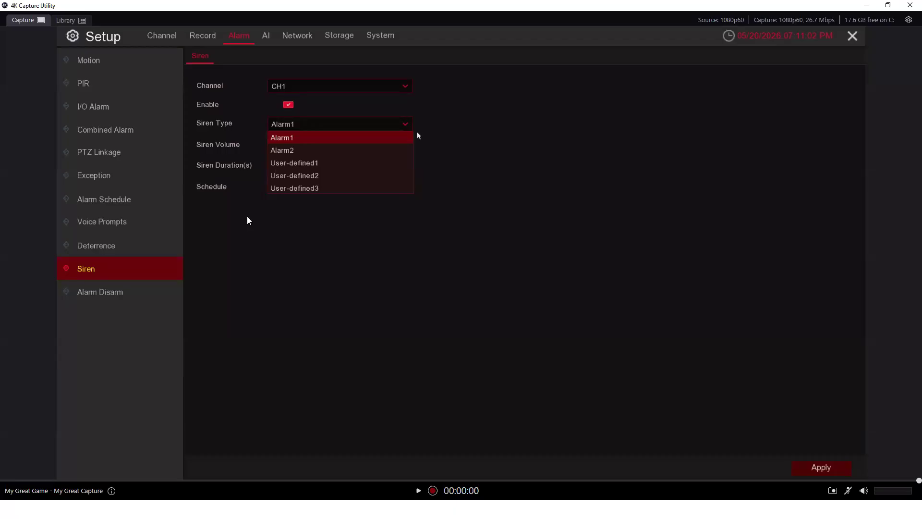
pyautogui.click(369, 167)
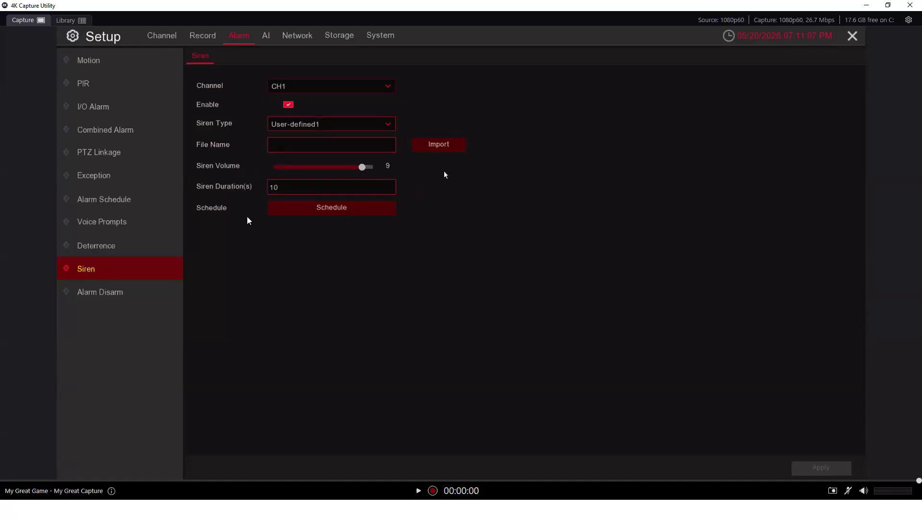
pyautogui.click(451, 149)
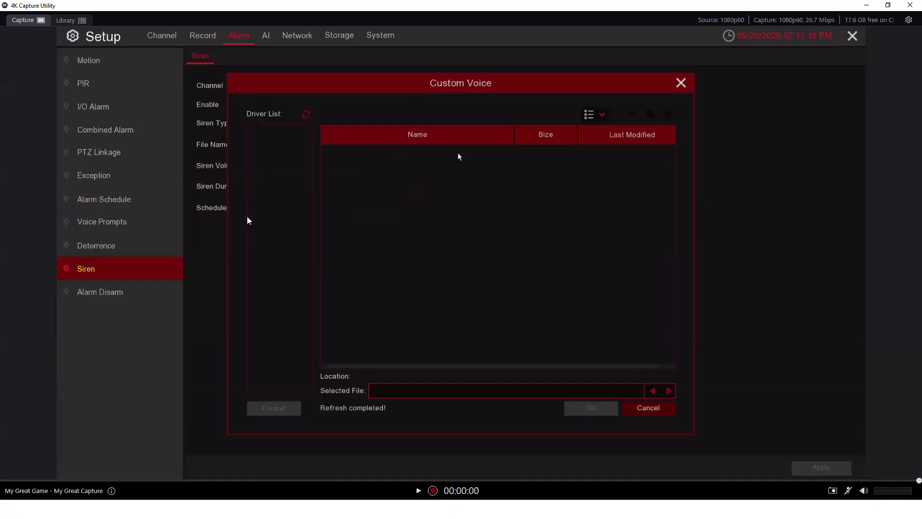
pyautogui.click(628, 407)
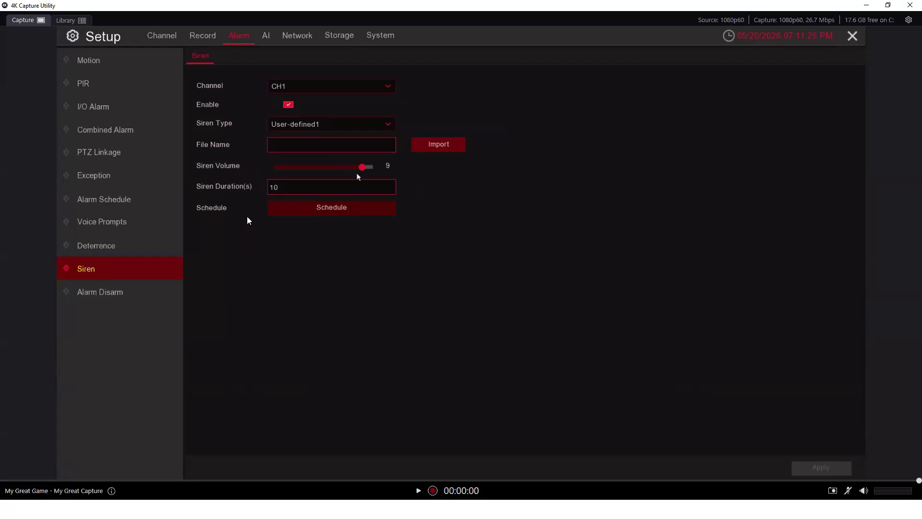
pyautogui.click(372, 173)
pyautogui.click(132, 232)
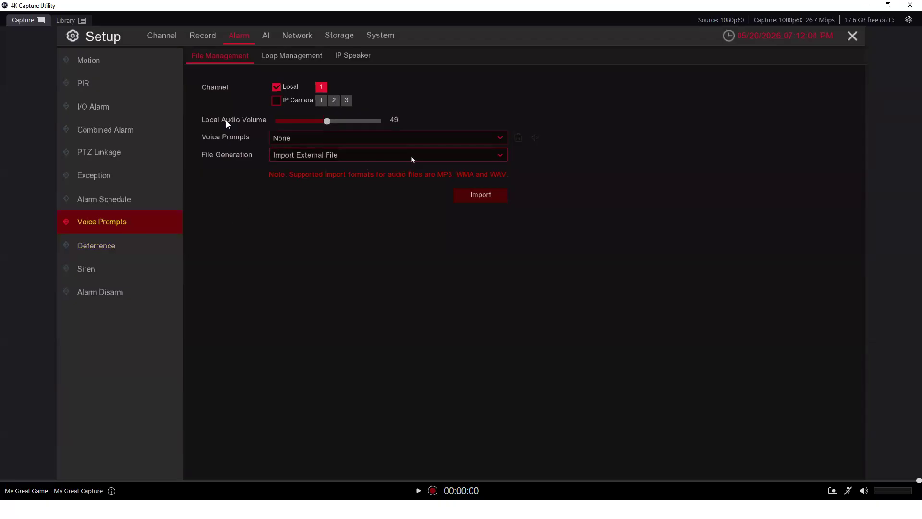
pyautogui.click(494, 196)
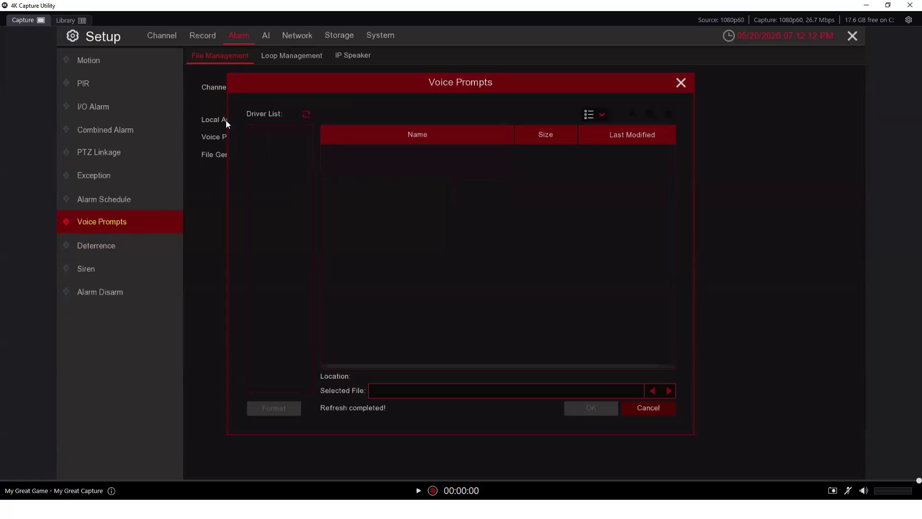
pyautogui.click(673, 408)
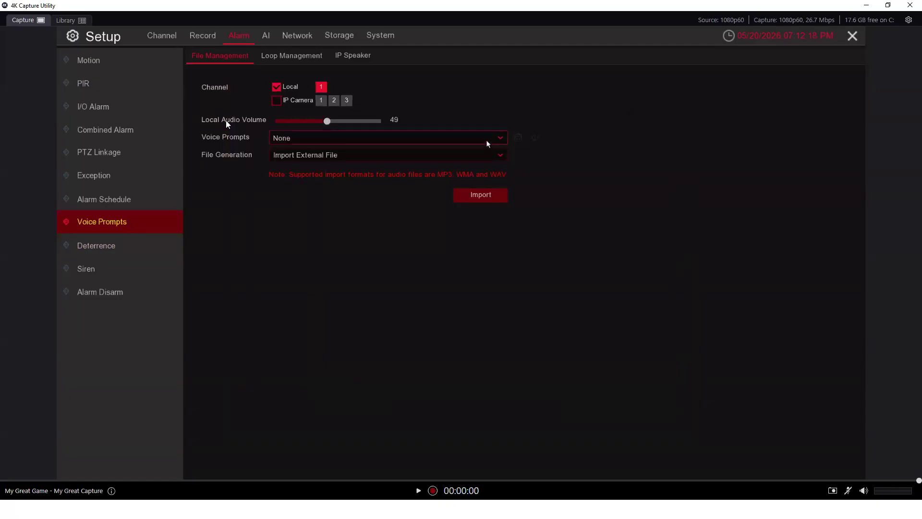
# Switch File Generation to Text-to-Speech (Internet) and name the prompt 'webinar'
pyautogui.click(492, 157)
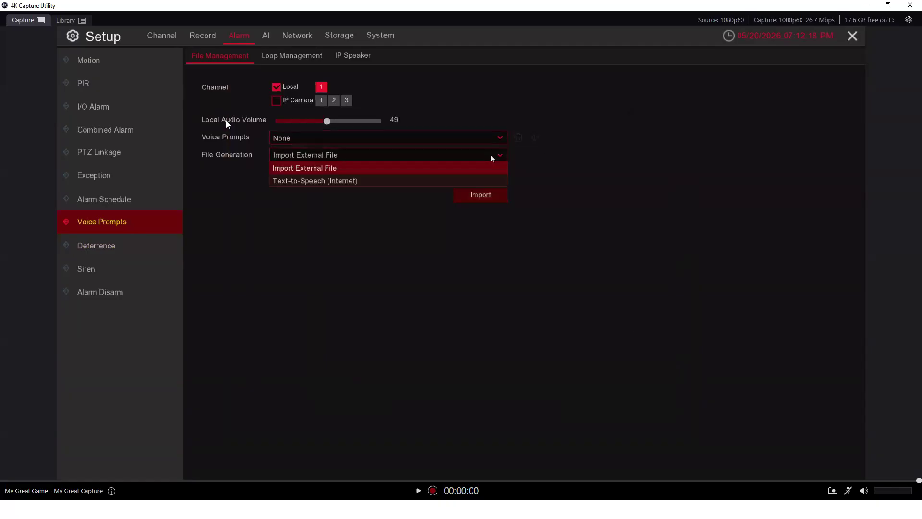
pyautogui.click(326, 181)
pyautogui.click(327, 190)
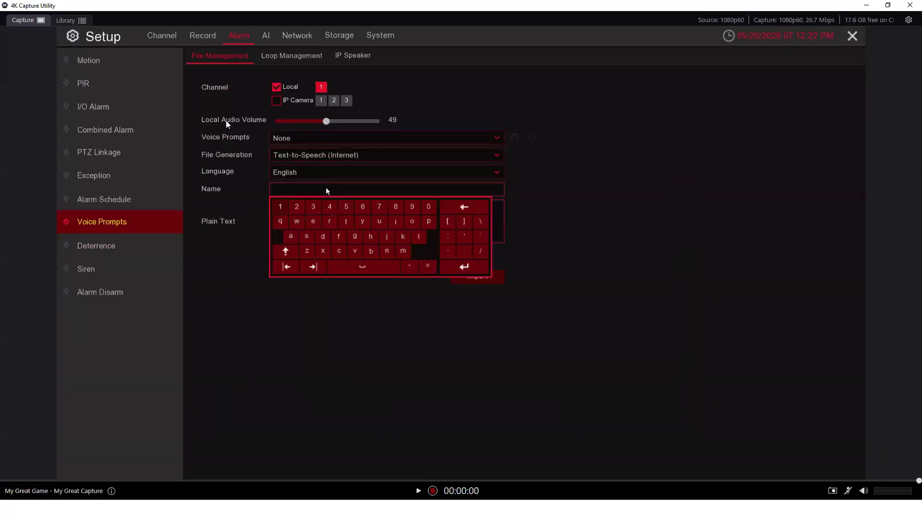
pyautogui.click(352, 224)
pyautogui.click(303, 222)
pyautogui.click(313, 222)
pyautogui.click(371, 250)
pyautogui.click(395, 221)
pyautogui.click(291, 236)
pyautogui.click(330, 222)
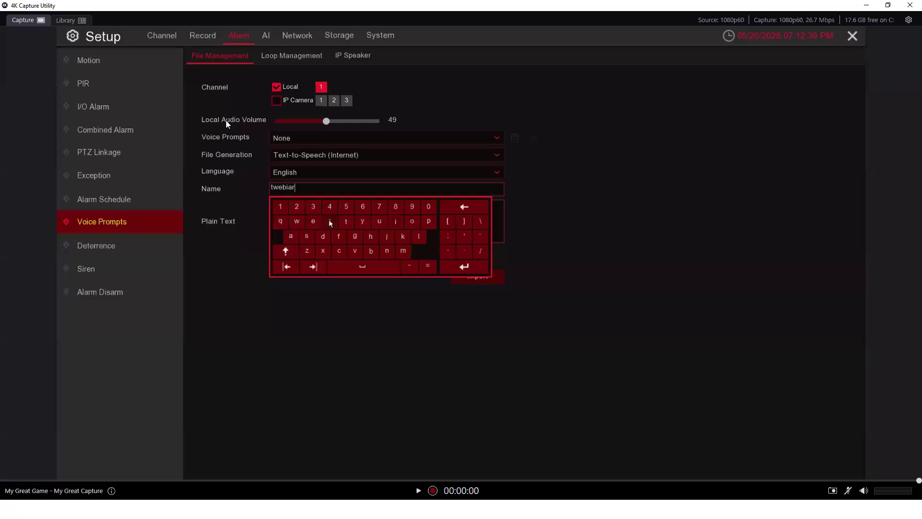
pyautogui.click(502, 234)
pyautogui.click(317, 190)
pyautogui.click(453, 208)
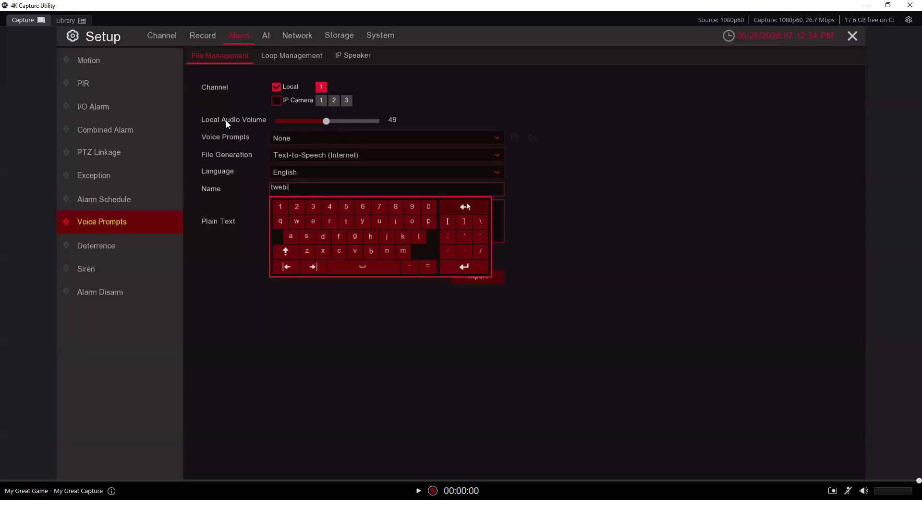
pyautogui.click(298, 223)
pyautogui.click(313, 222)
pyautogui.click(371, 251)
pyautogui.click(388, 251)
pyautogui.click(291, 236)
pyautogui.click(329, 222)
# Enter the plain text 'welcome to our webinar' and import it as a voice prompt
pyautogui.click(495, 237)
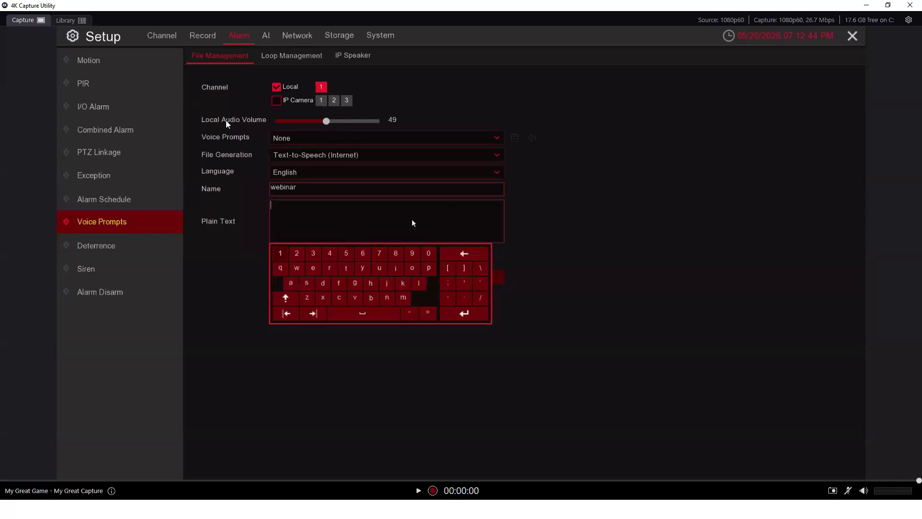
pyautogui.click(298, 268)
pyautogui.click(313, 268)
pyautogui.click(419, 283)
pyautogui.click(339, 298)
pyautogui.click(414, 272)
pyautogui.click(406, 299)
pyautogui.click(315, 267)
pyautogui.click(350, 315)
pyautogui.click(346, 267)
pyautogui.click(412, 268)
pyautogui.click(384, 315)
pyautogui.click(412, 269)
pyautogui.click(382, 269)
pyautogui.click(329, 269)
pyautogui.click(361, 313)
pyautogui.click(297, 269)
pyautogui.click(313, 268)
pyautogui.click(371, 297)
pyautogui.click(394, 271)
pyautogui.click(387, 298)
pyautogui.click(291, 283)
pyautogui.click(329, 269)
pyautogui.click(405, 343)
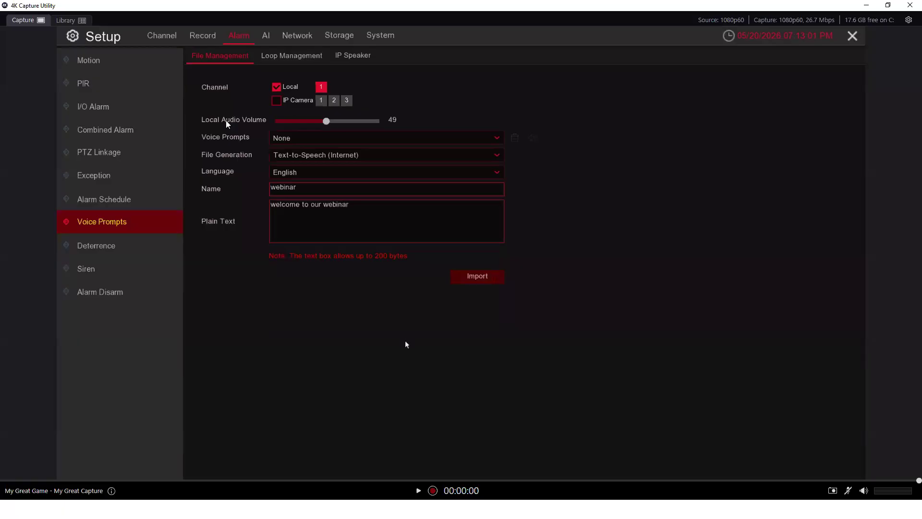
pyautogui.click(474, 278)
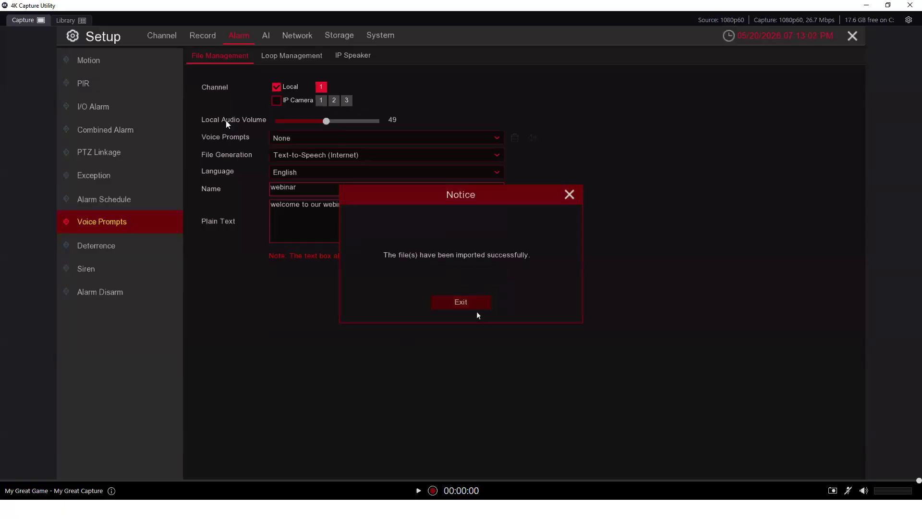
# Select the 'webinar' voice prompt and play it as a preview
pyautogui.click(484, 301)
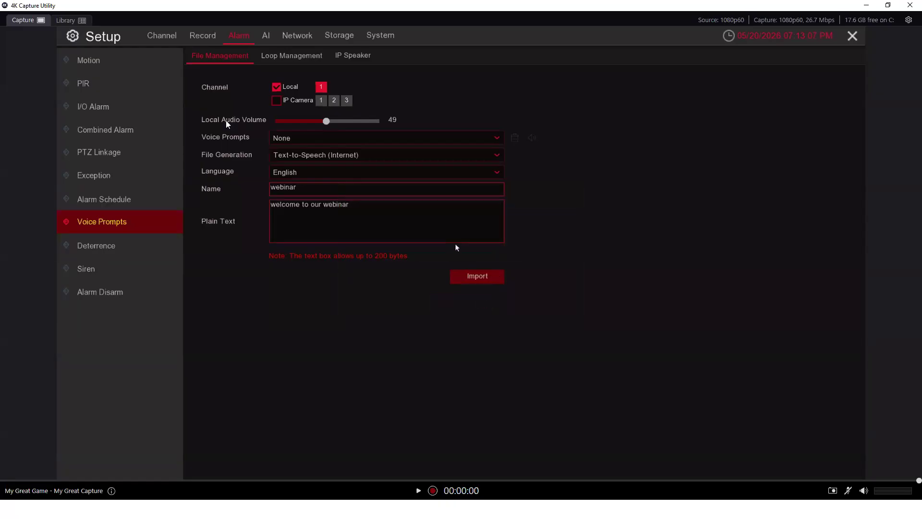
pyautogui.click(495, 140)
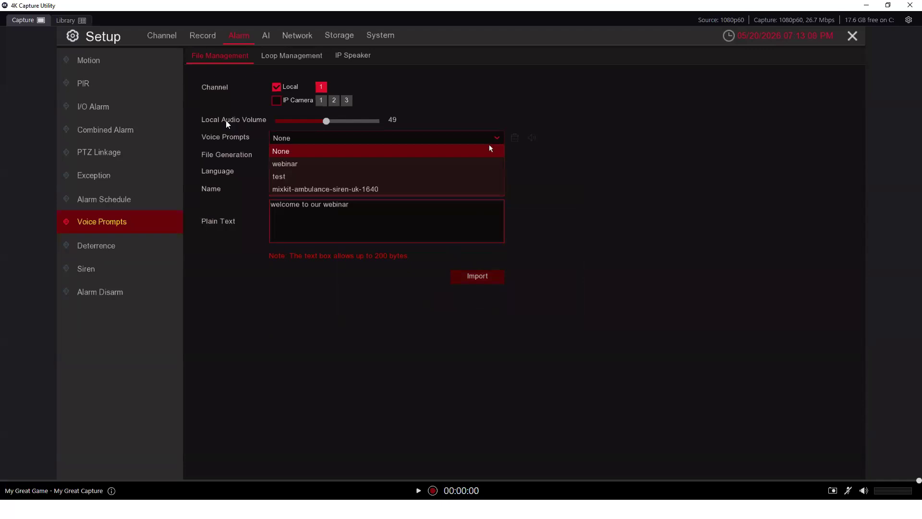
pyautogui.click(488, 164)
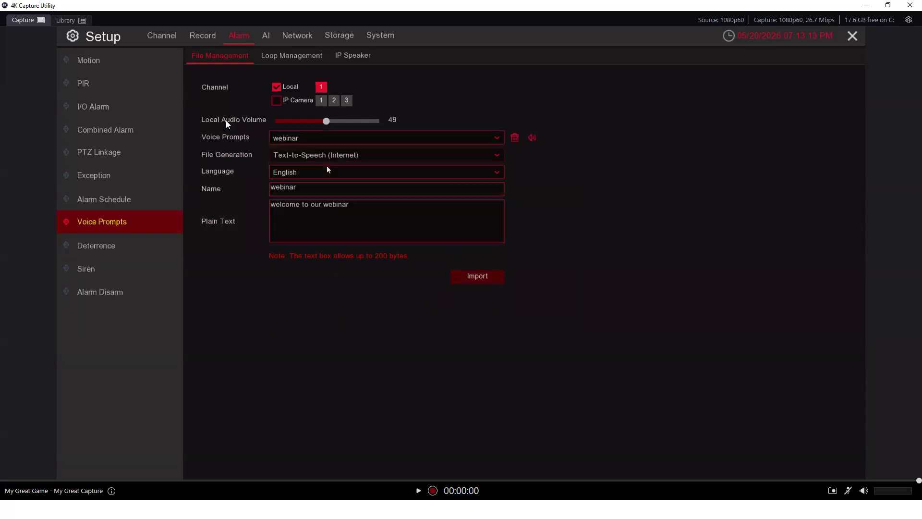
pyautogui.click(532, 138)
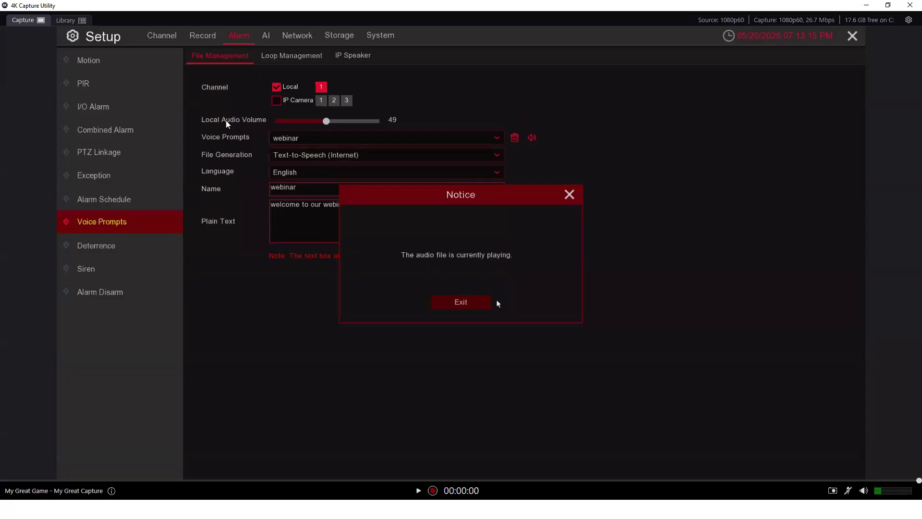
pyautogui.click(483, 308)
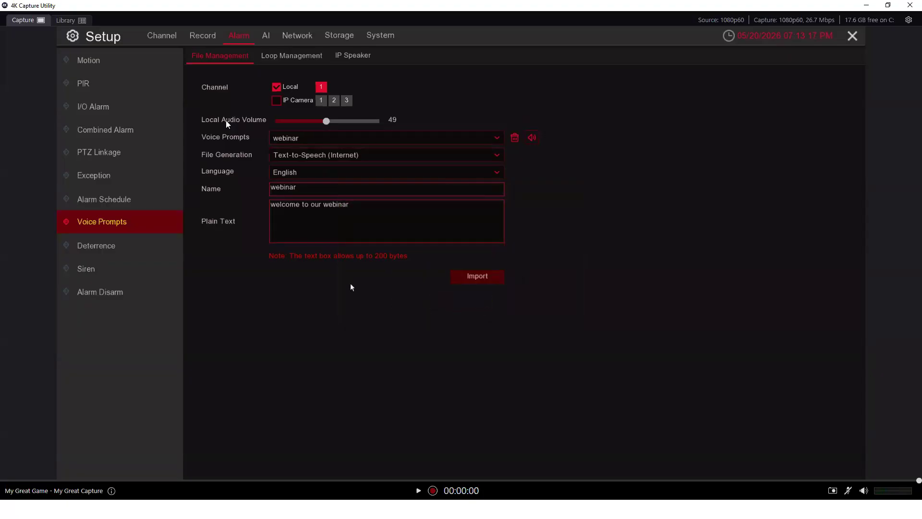
# Switch the voice prompt to mixkit-ambulance-siren-uk-1640 and play it
pyautogui.click(427, 142)
pyautogui.click(378, 188)
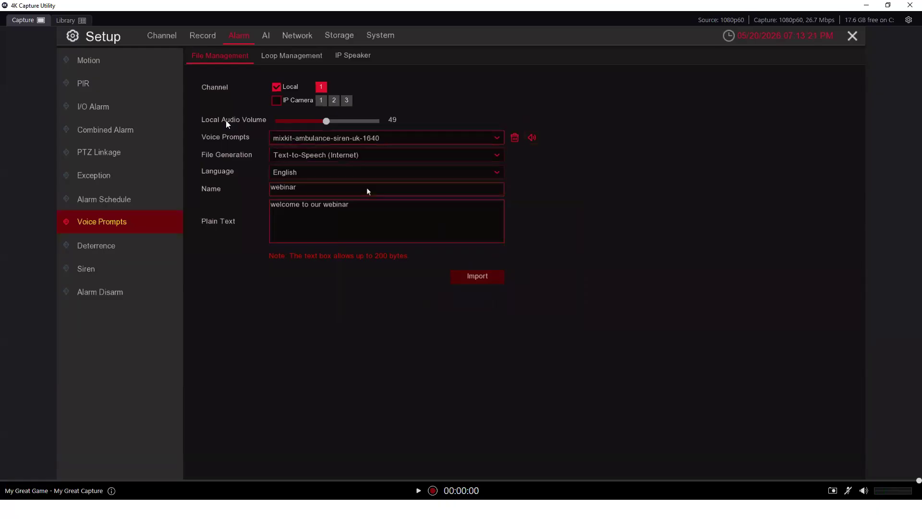
pyautogui.click(531, 137)
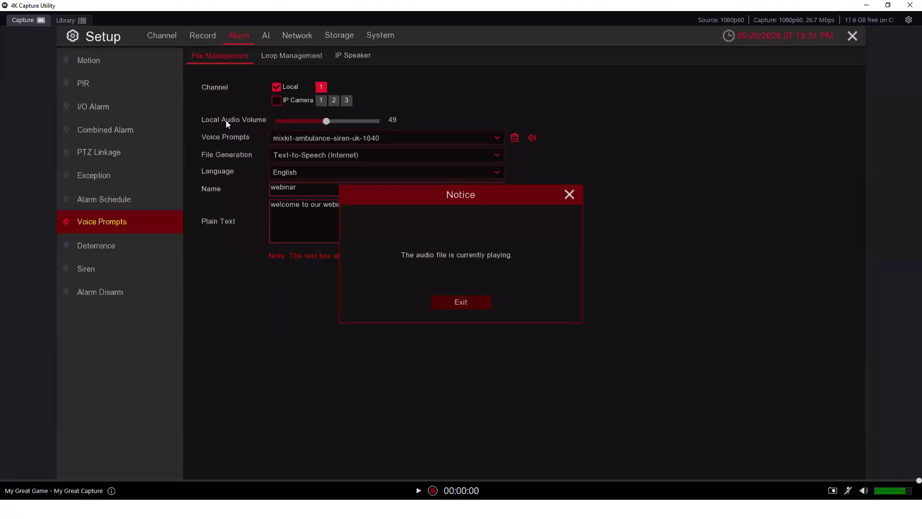
pyautogui.click(461, 302)
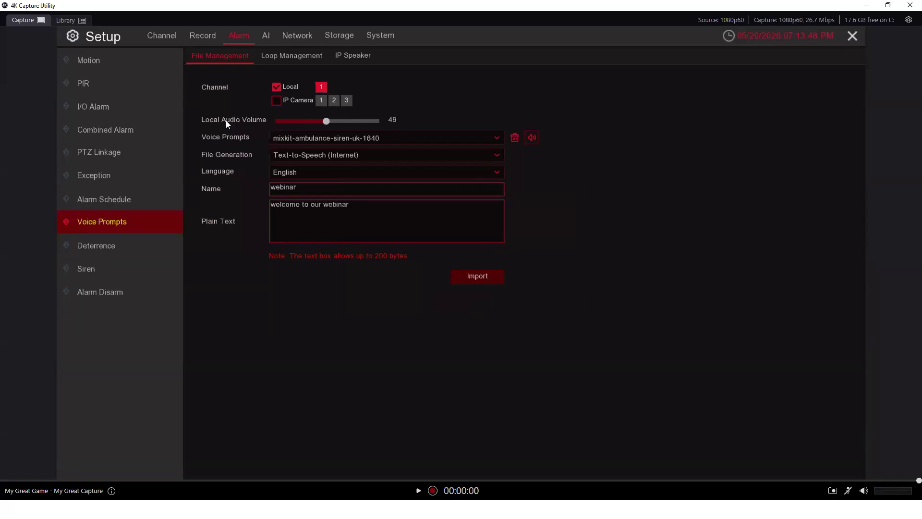
# Enable Pedestrian & Vehicle detection on CH1 and CH2, apply it, and open CH1's setup
pyautogui.click(267, 37)
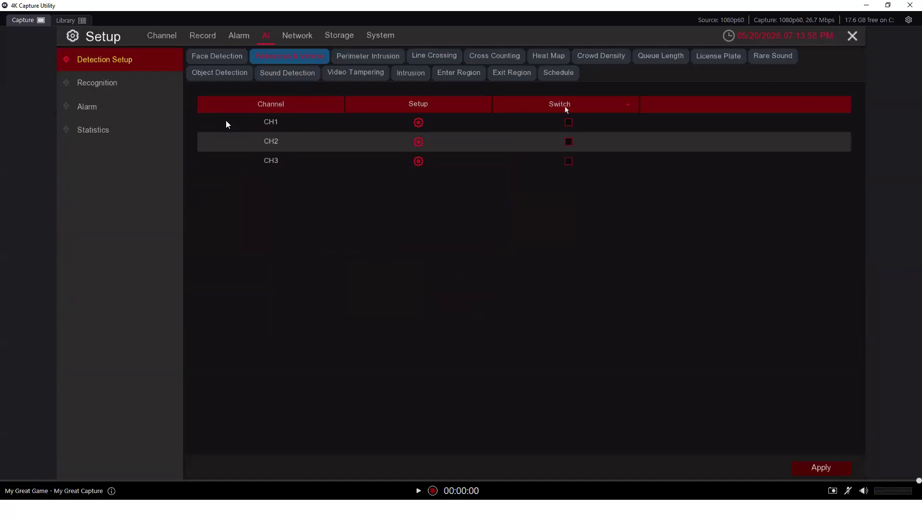
pyautogui.click(569, 141)
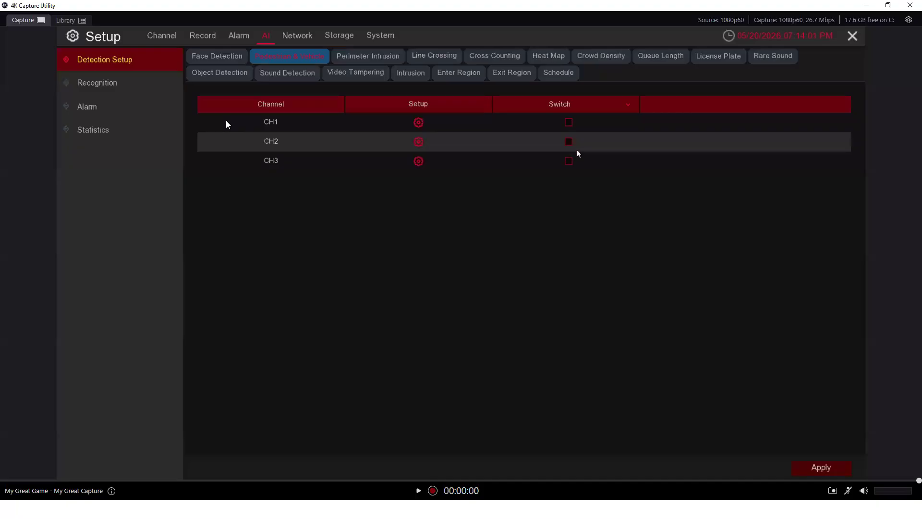
pyautogui.click(569, 123)
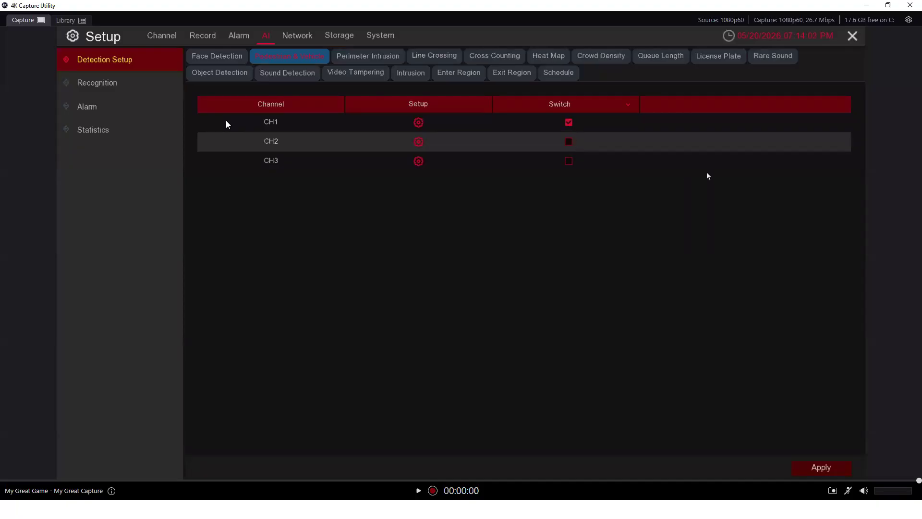
pyautogui.click(804, 470)
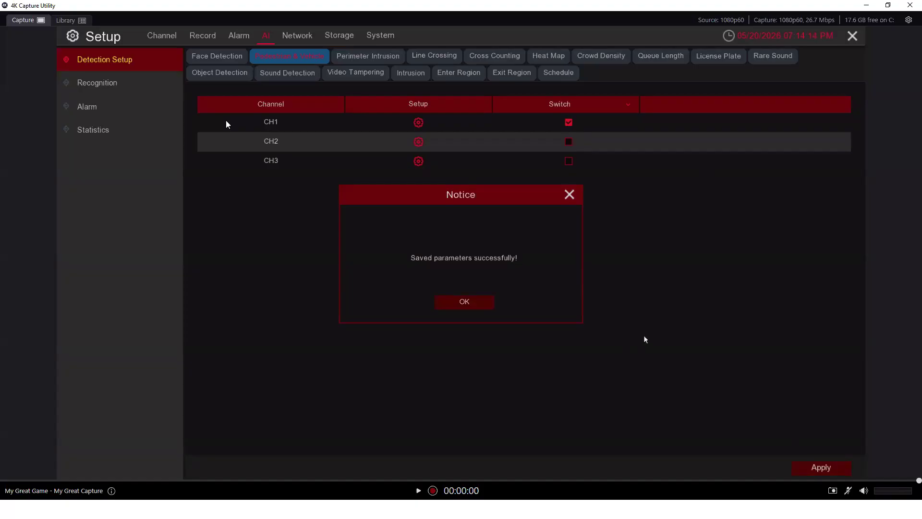
pyautogui.click(475, 303)
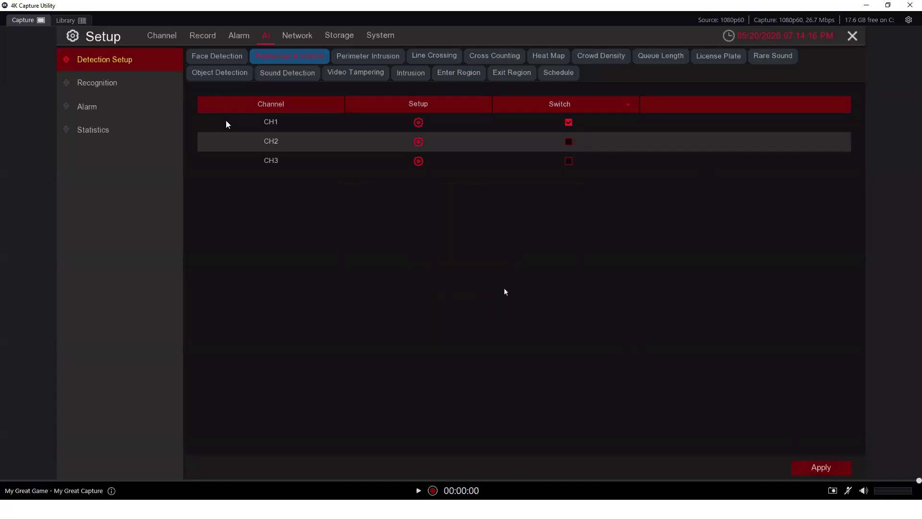
pyautogui.click(419, 122)
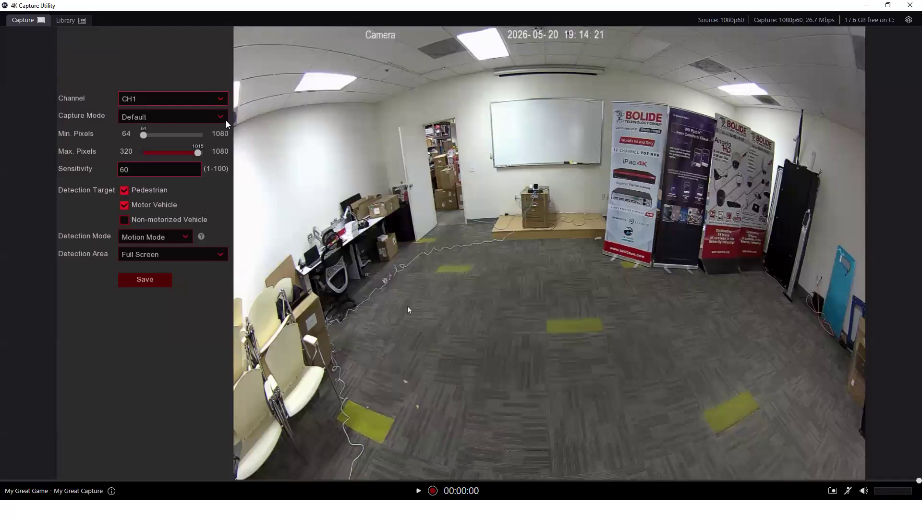
# Save CH1's detection settings and back out to the four-channel live view
pyautogui.click(162, 281)
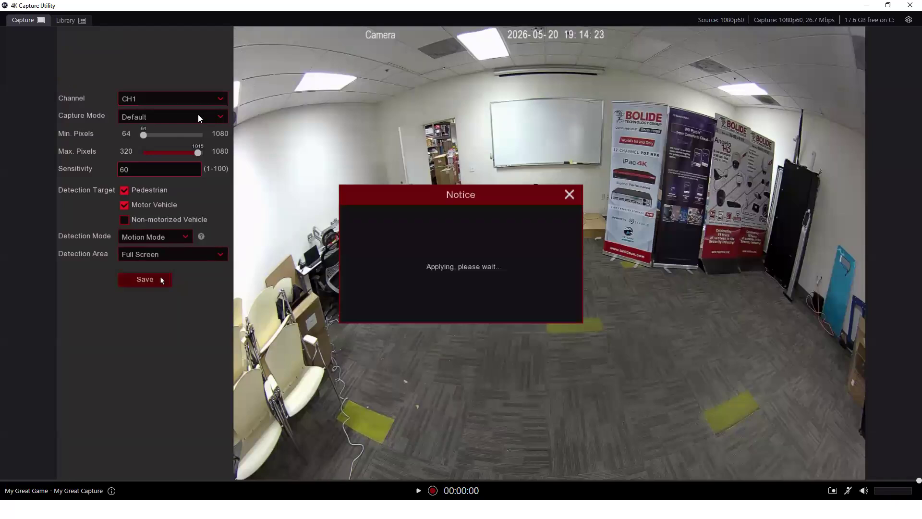
pyautogui.click(453, 304)
pyautogui.rightClick(469, 342)
pyautogui.rightClick(488, 285)
pyautogui.rightClick(522, 122)
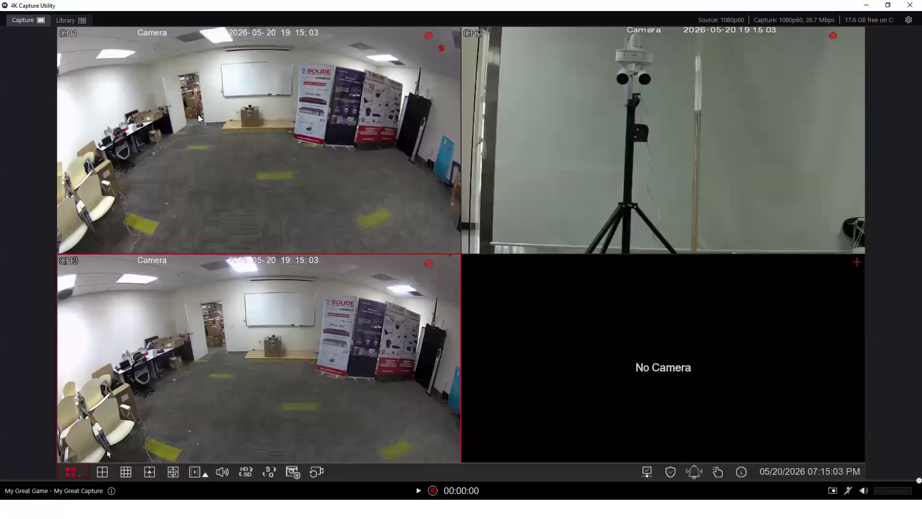
# Under Setup > AI > Detection Setup, switch off CH1's Pedestrian & Vehicle detection and apply it
pyautogui.click(71, 472)
pyautogui.click(96, 400)
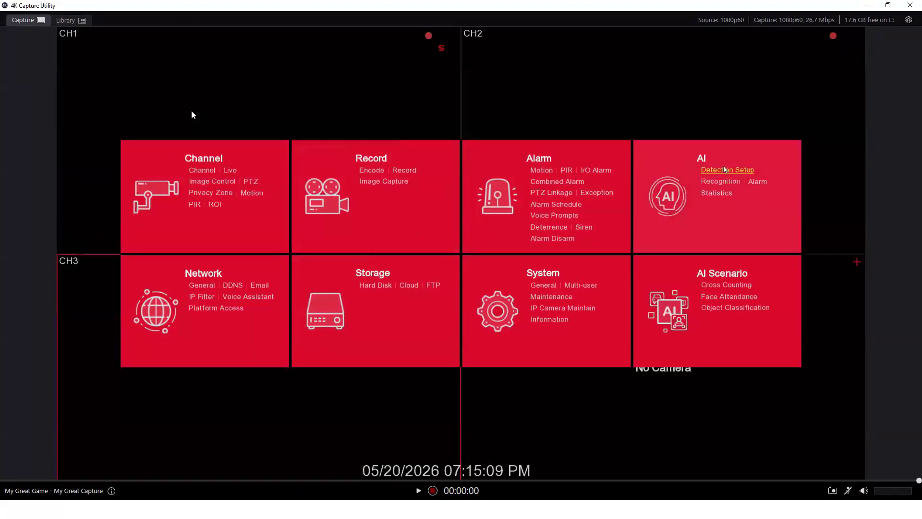
pyautogui.click(725, 169)
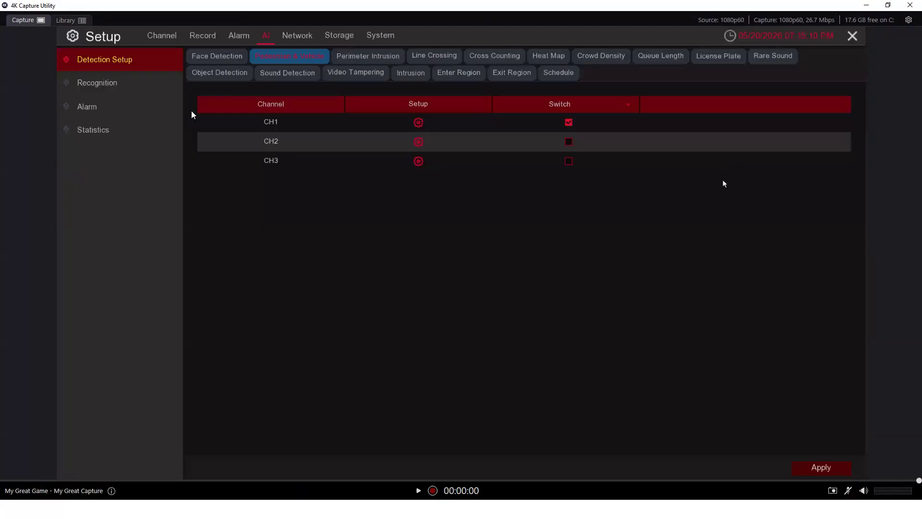
pyautogui.click(569, 122)
pyautogui.click(821, 468)
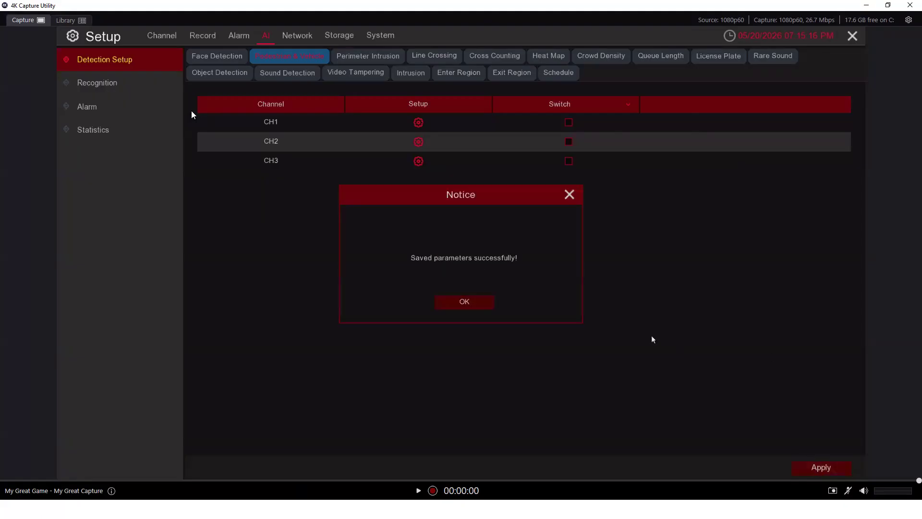
pyautogui.click(479, 305)
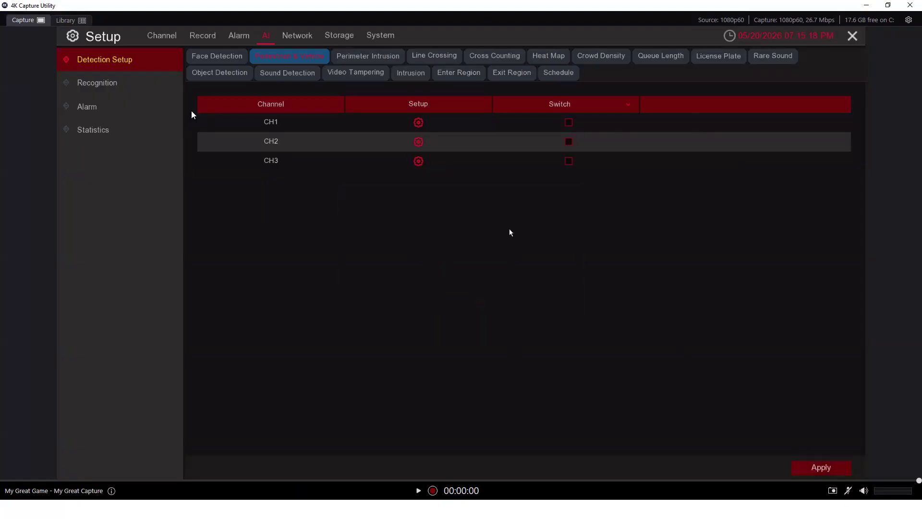
# Switch on Perimeter Intrusion detection for CH1, keeping sensitivity 2, and apply it
pyautogui.click(376, 57)
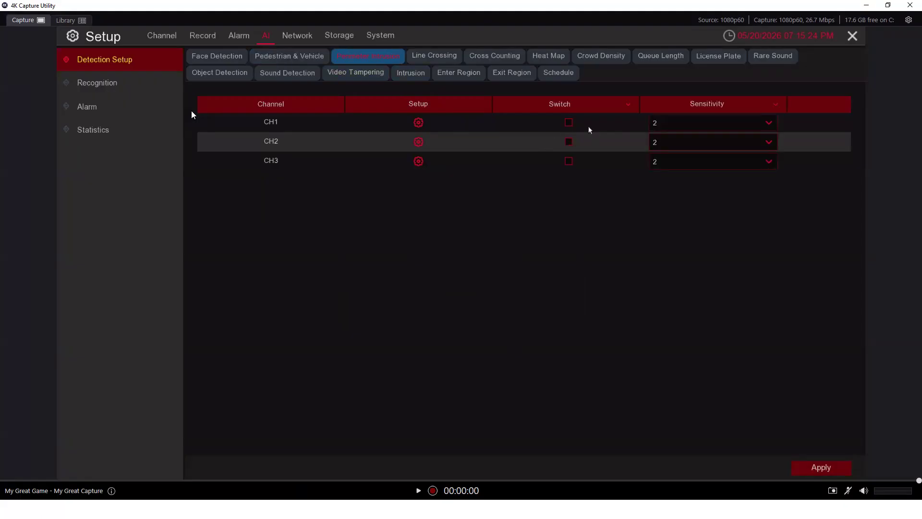
pyautogui.click(571, 124)
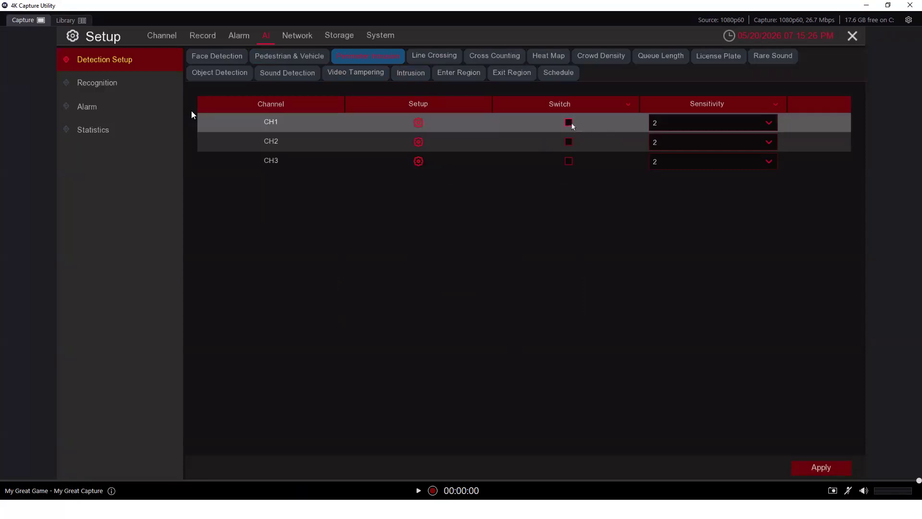
pyautogui.click(821, 466)
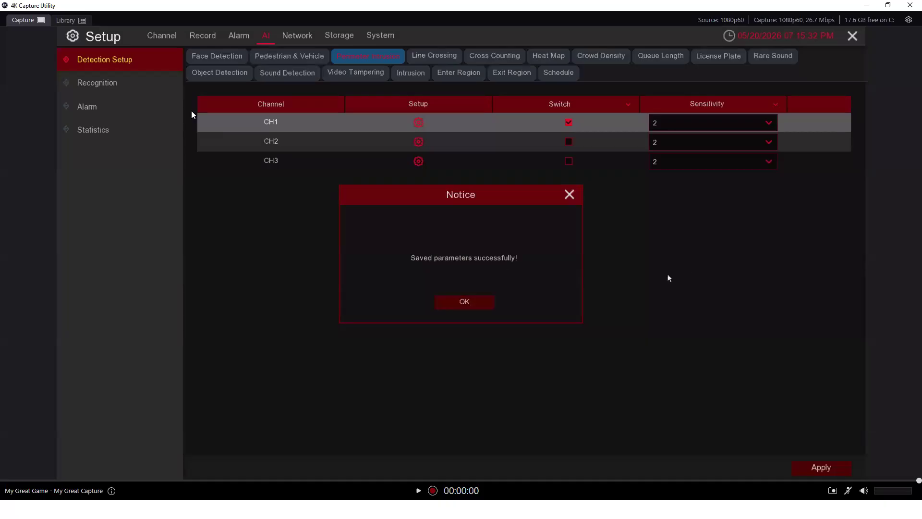
pyautogui.click(468, 302)
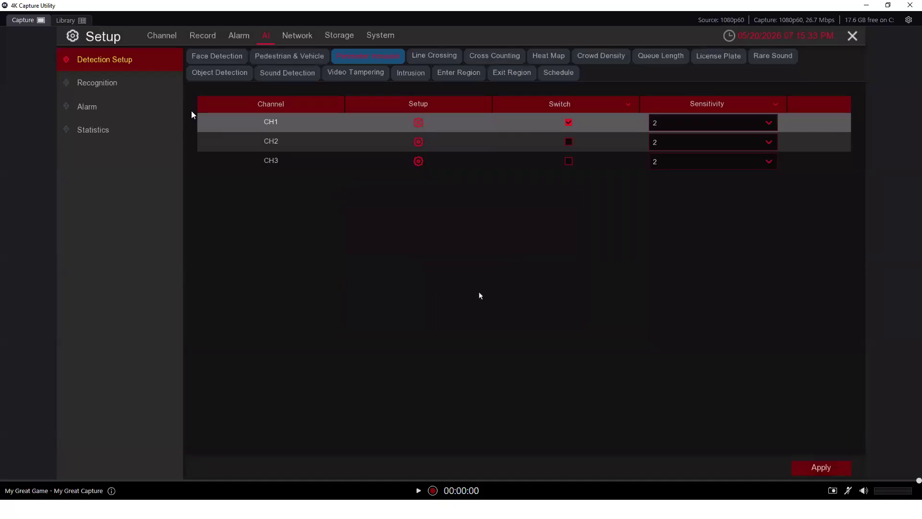
pyautogui.click(418, 123)
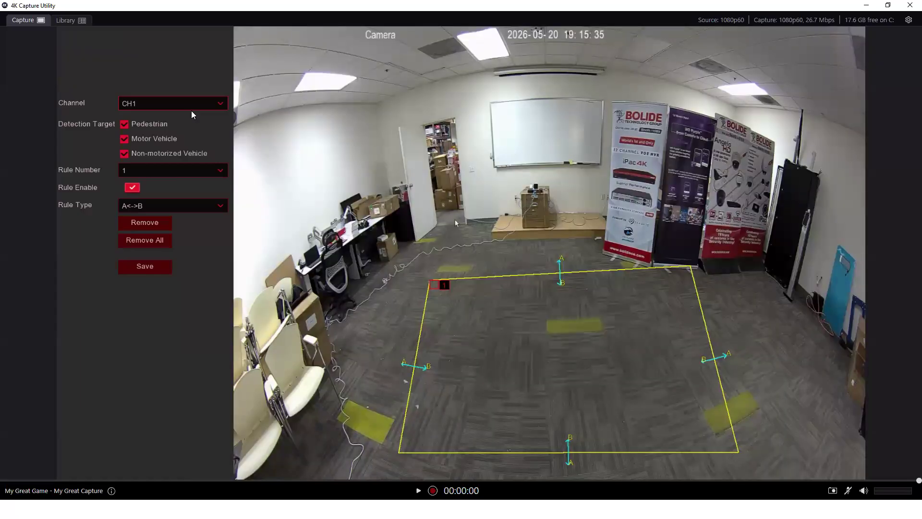
# Clear CH1's old detection zone and draw a new four-corner zone
pyautogui.click(163, 243)
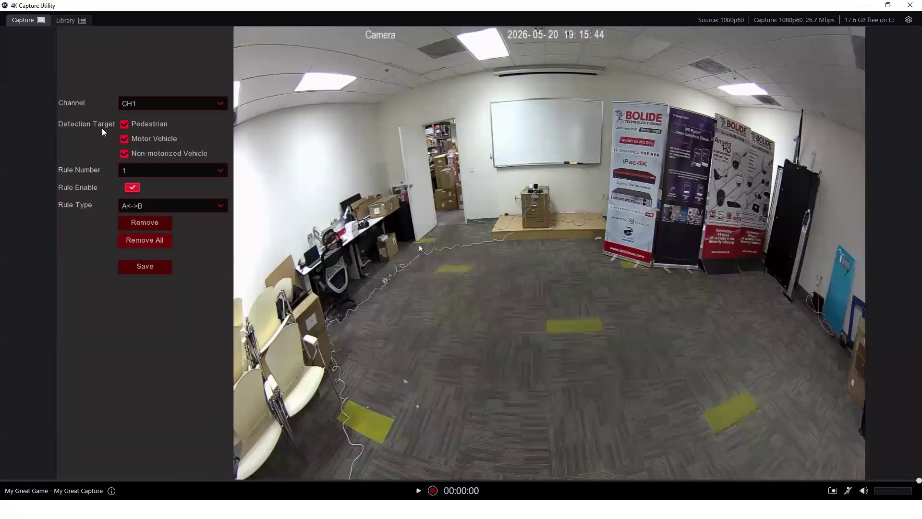
pyautogui.moveTo(429, 247)
pyautogui.mouseDown()
pyautogui.moveTo(559, 249)
pyautogui.moveTo(647, 232)
pyautogui.mouseUp()
pyautogui.click(646, 229)
pyautogui.click(680, 420)
pyautogui.click(404, 425)
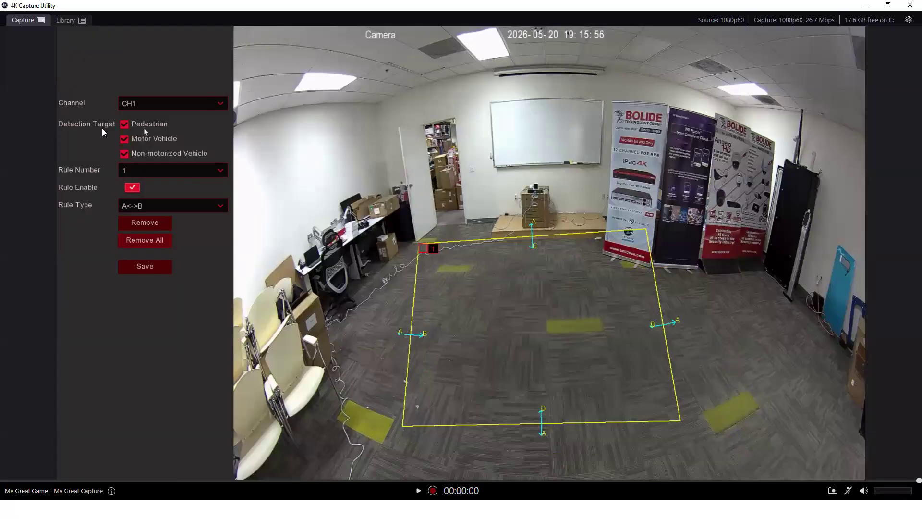
# Save perimeter rule 1 with A<->B direction and return to the channel table
pyautogui.click(211, 172)
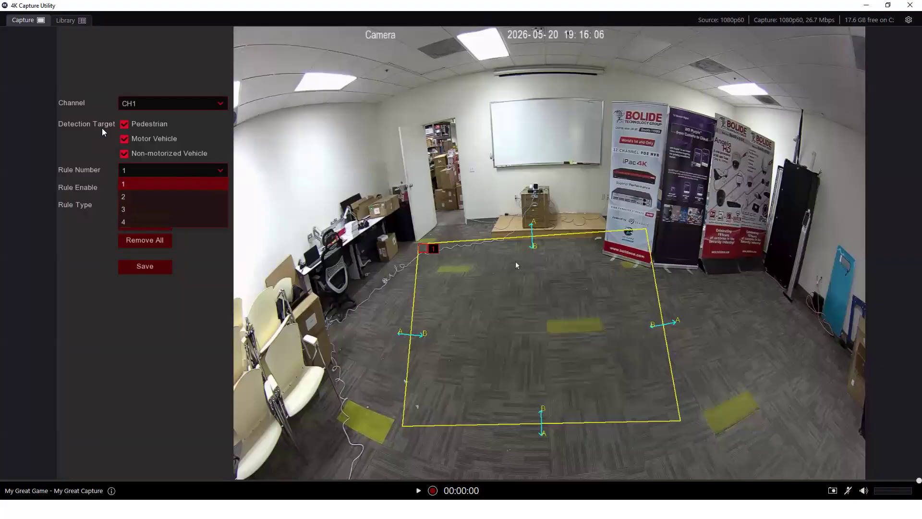
pyautogui.click(167, 330)
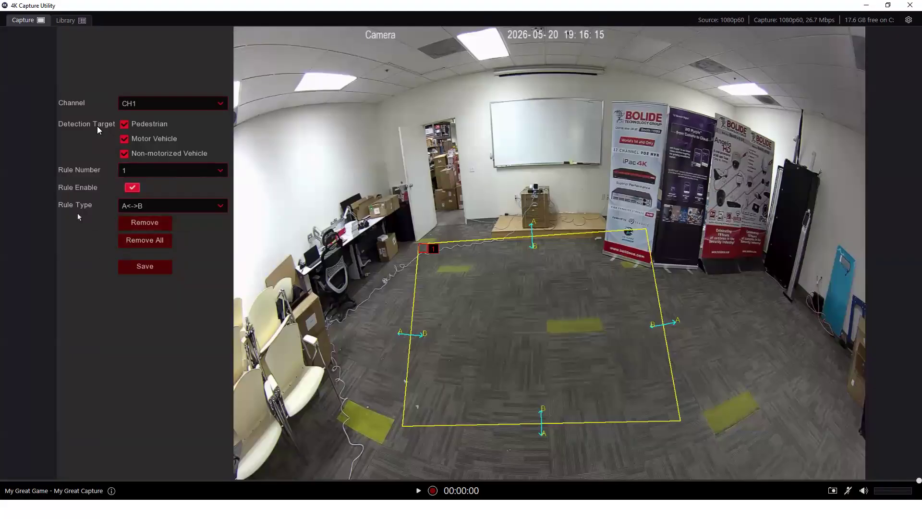
pyautogui.click(162, 206)
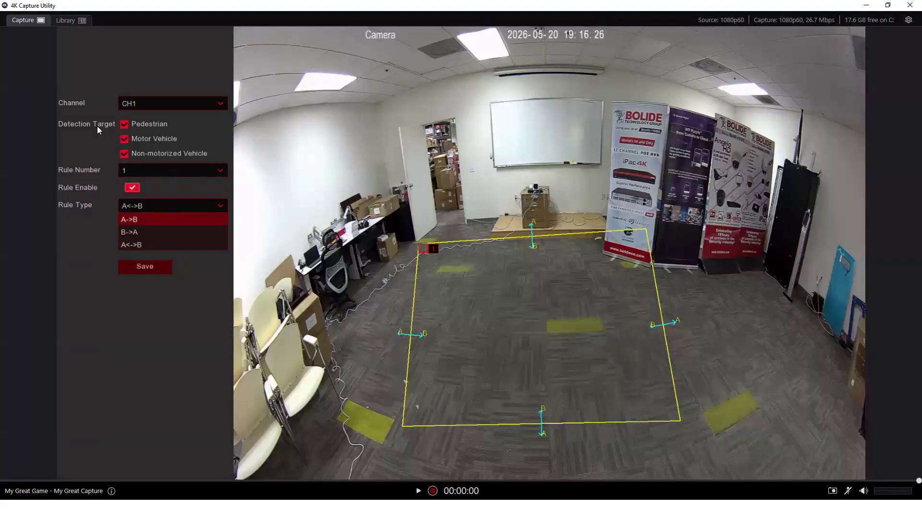
pyautogui.click(189, 248)
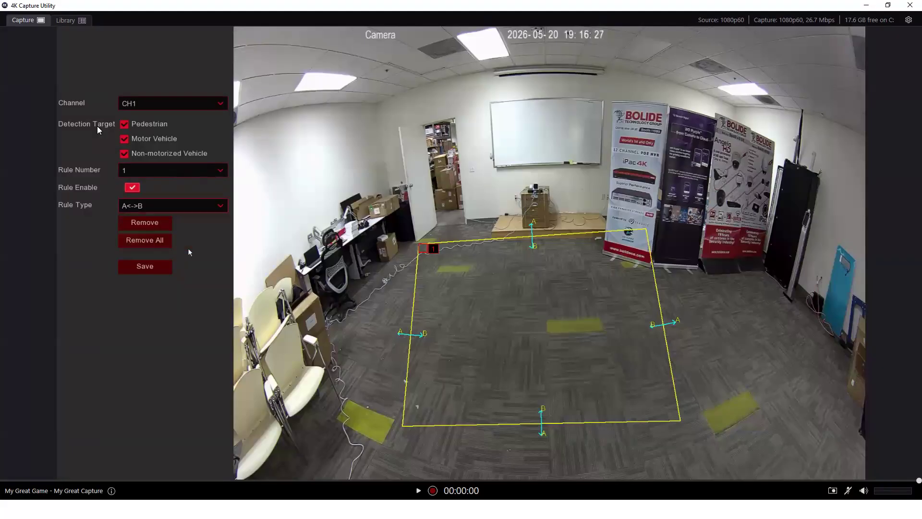
pyautogui.click(146, 268)
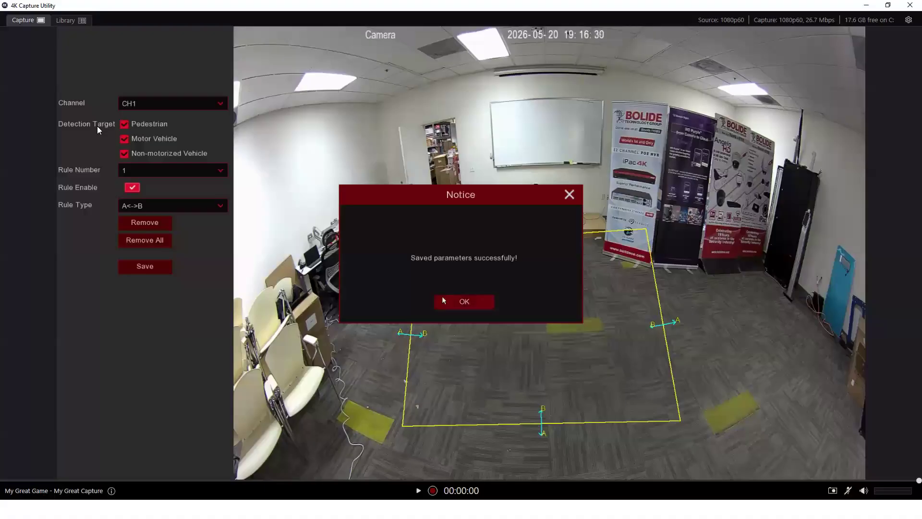
pyautogui.click(453, 301)
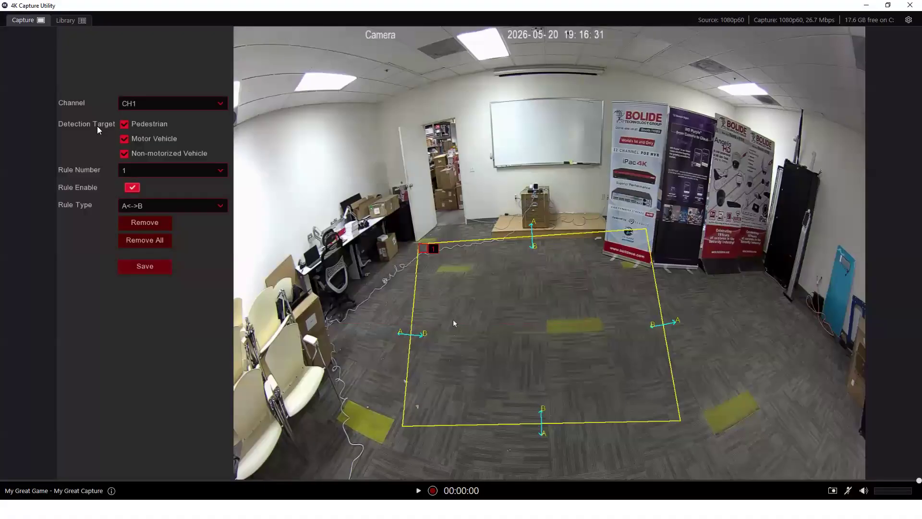
pyautogui.rightClick(453, 320)
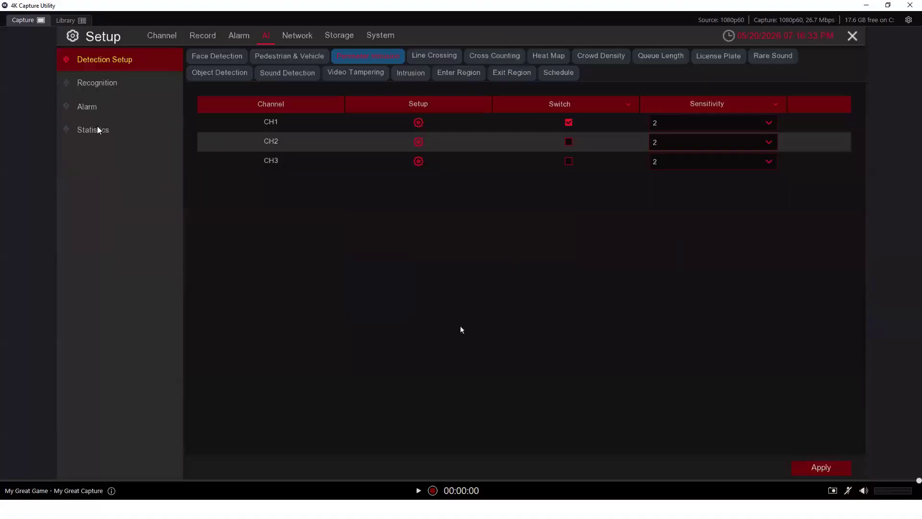
pyautogui.rightClick(461, 330)
pyautogui.rightClick(503, 120)
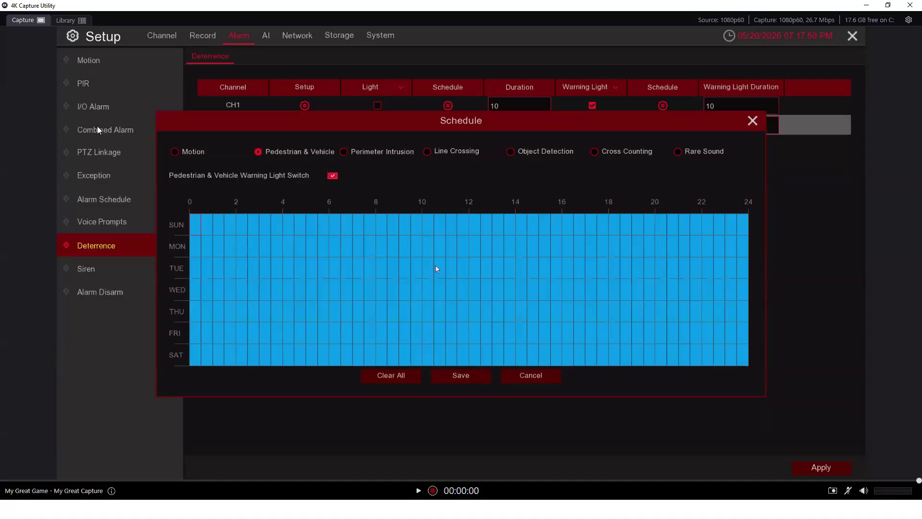
pyautogui.click(463, 378)
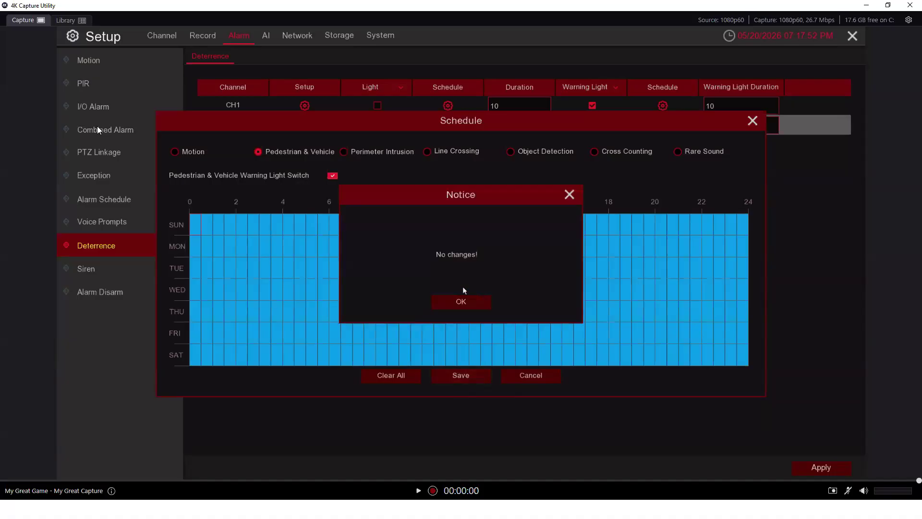
pyautogui.click(461, 303)
pyautogui.click(543, 377)
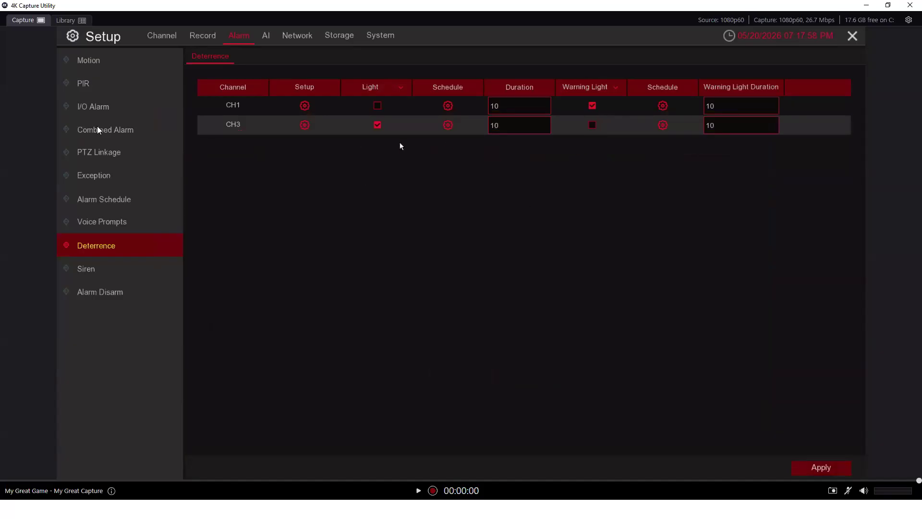
pyautogui.click(817, 468)
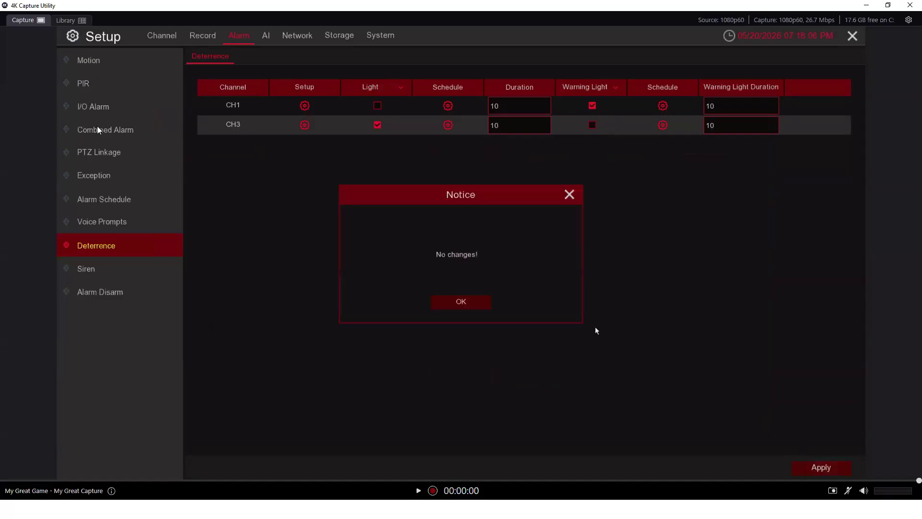
pyautogui.click(482, 303)
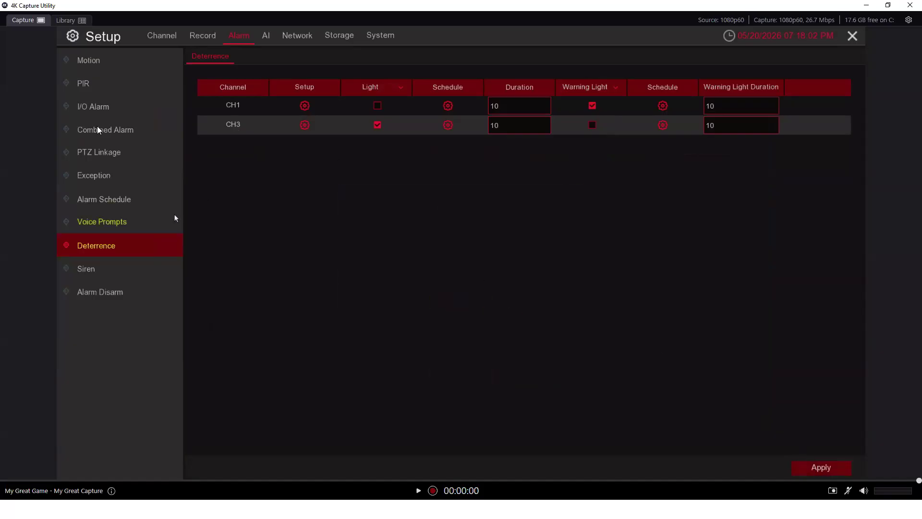
pyautogui.click(264, 40)
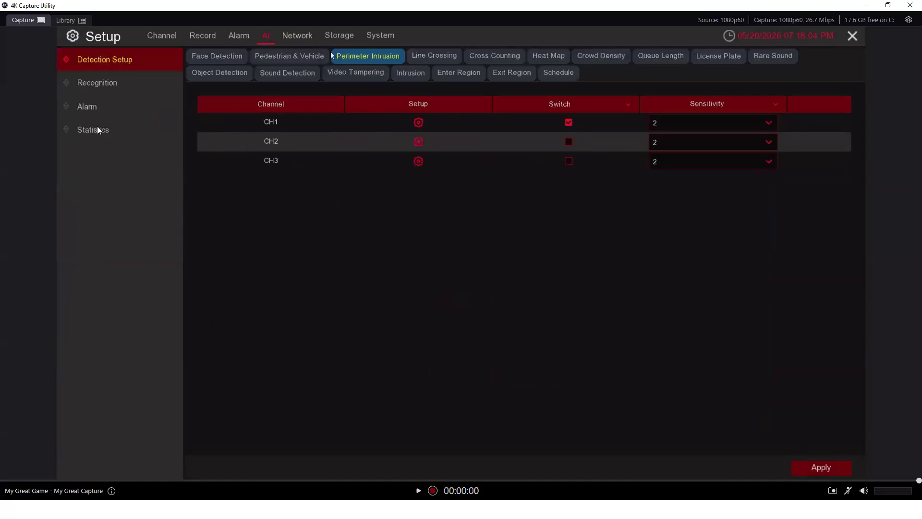
# Switch on CH3's Pedestrian & Vehicle detection and apply the change
pyautogui.click(310, 56)
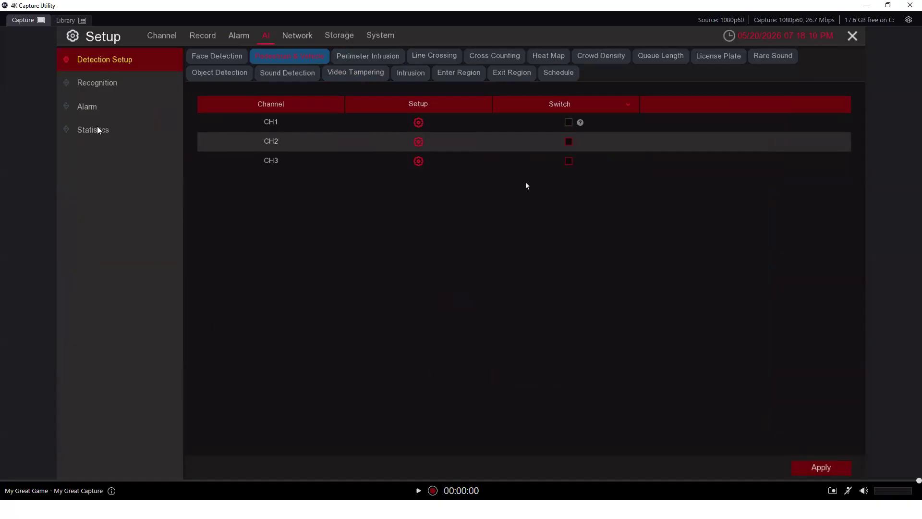
pyautogui.click(569, 162)
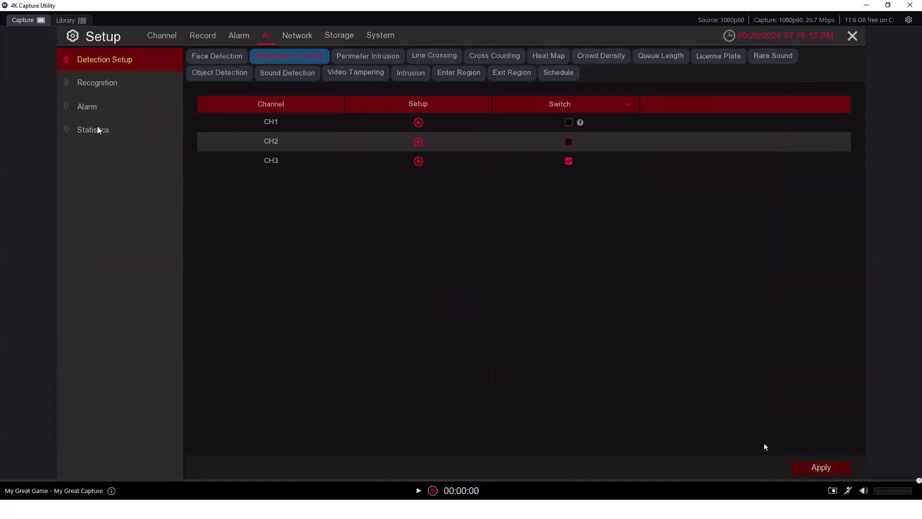
pyautogui.click(813, 469)
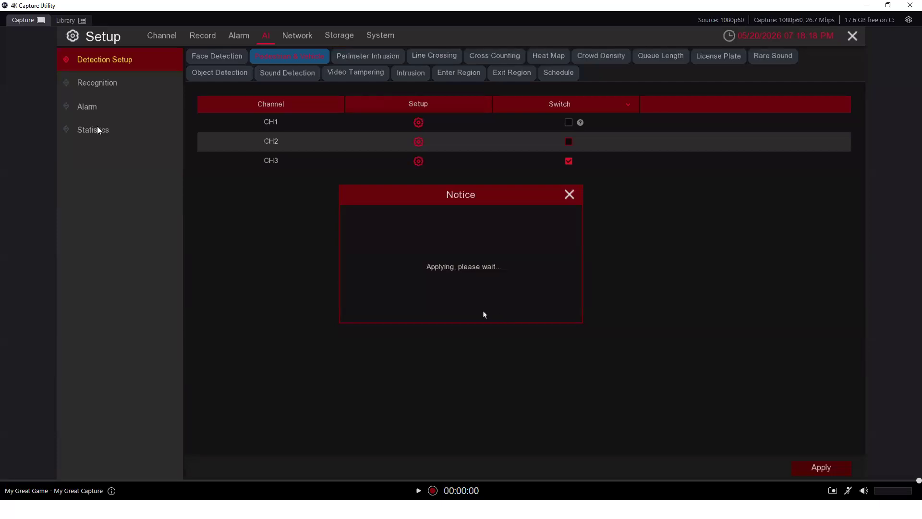
pyautogui.click(473, 302)
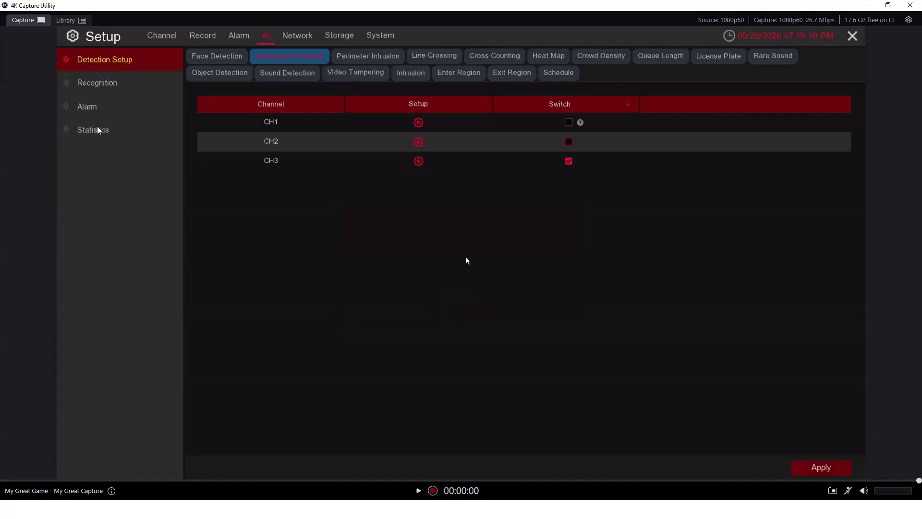
pyautogui.click(422, 162)
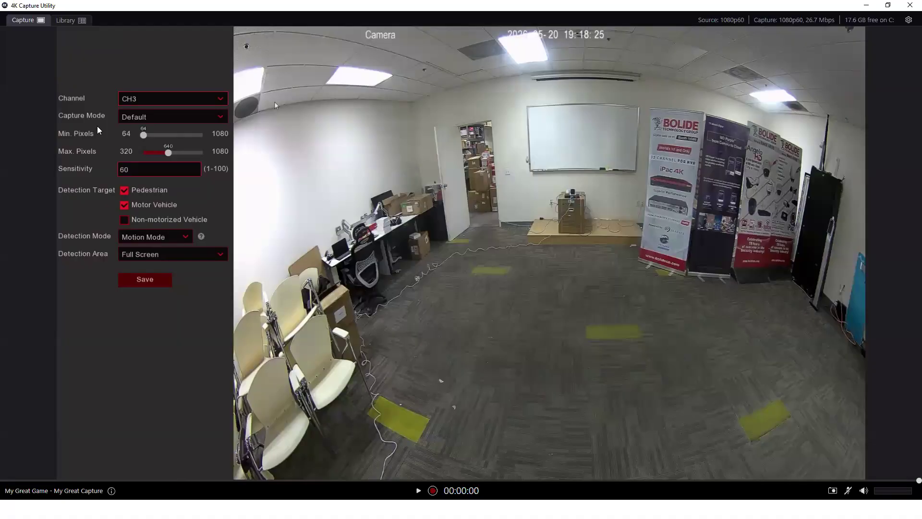
# Set CH3's Max. Pixels to 1080, save it, and back out of AI setup
pyautogui.moveTo(165, 142)
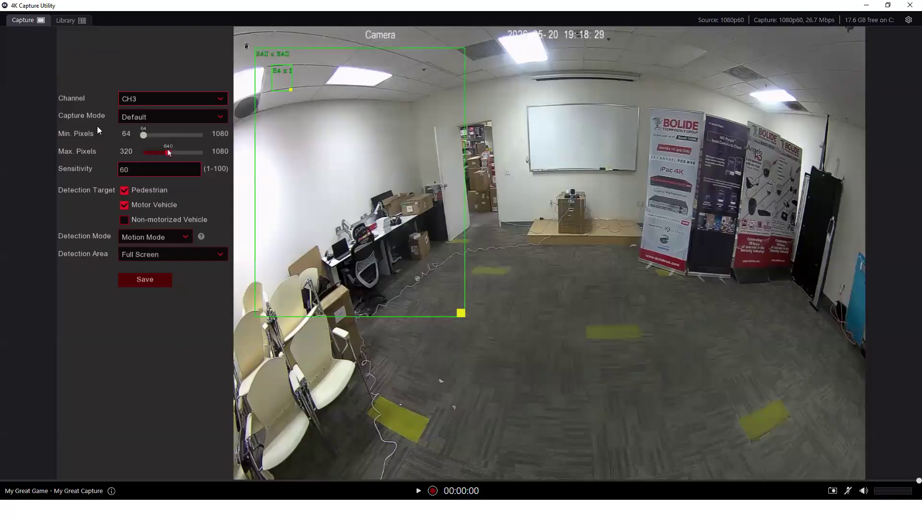
pyautogui.moveTo(168, 153); pyautogui.dragTo(203, 153)
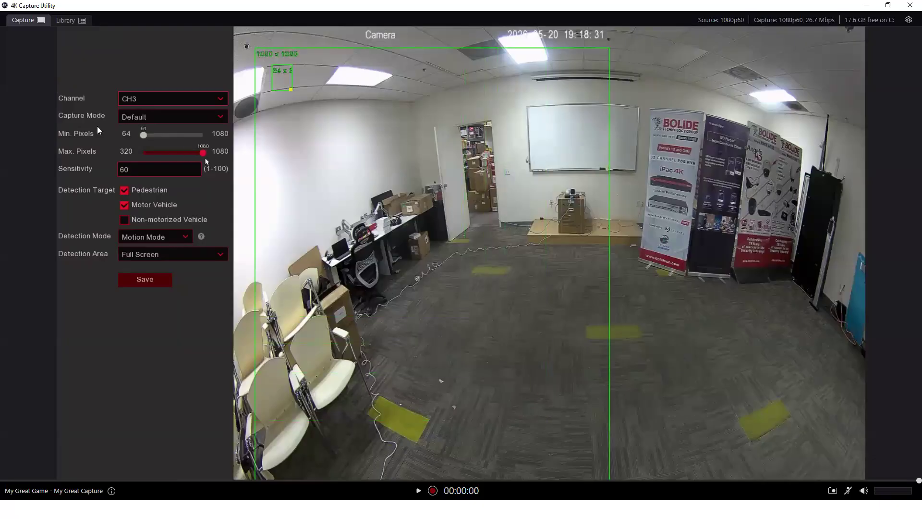
pyautogui.click(133, 279)
pyautogui.click(448, 305)
pyautogui.rightClick(461, 301)
# Close the main menu to show the CH1–CH3 live streams
pyautogui.rightClick(516, 113)
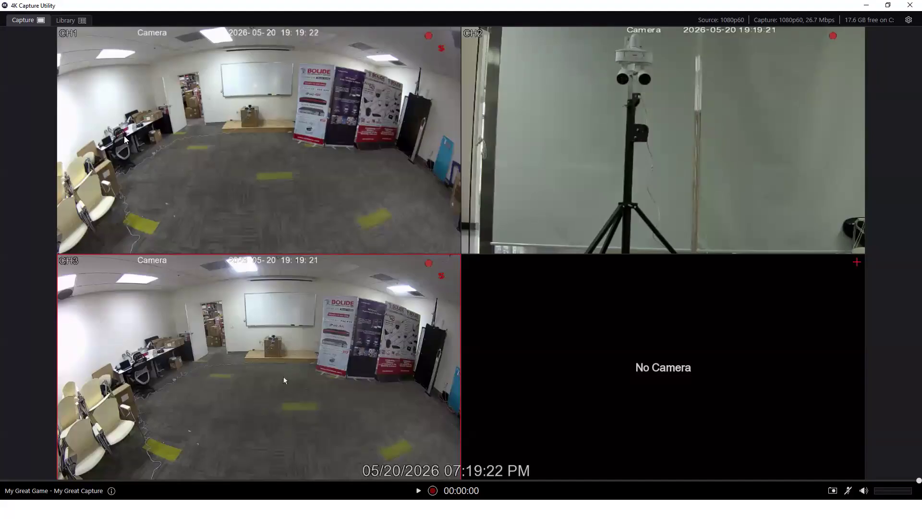
# Open CH1's AI alarm voice prompt, set to the ambulance siren from 00:00:00 to 23:59:59
pyautogui.click(70, 473)
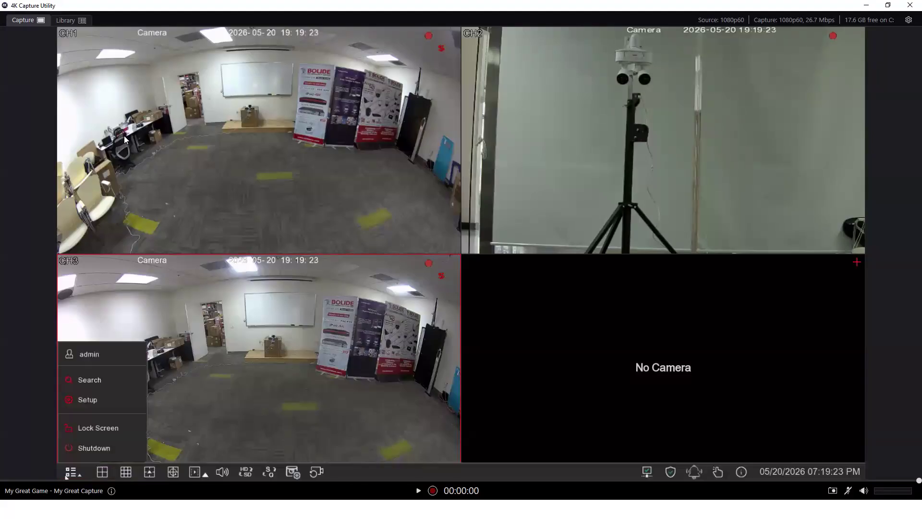
pyautogui.click(107, 403)
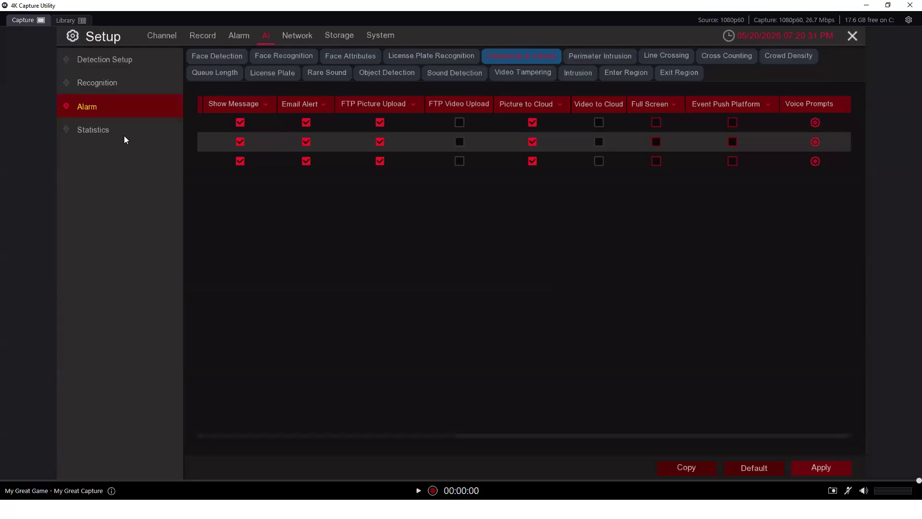
pyautogui.click(816, 122)
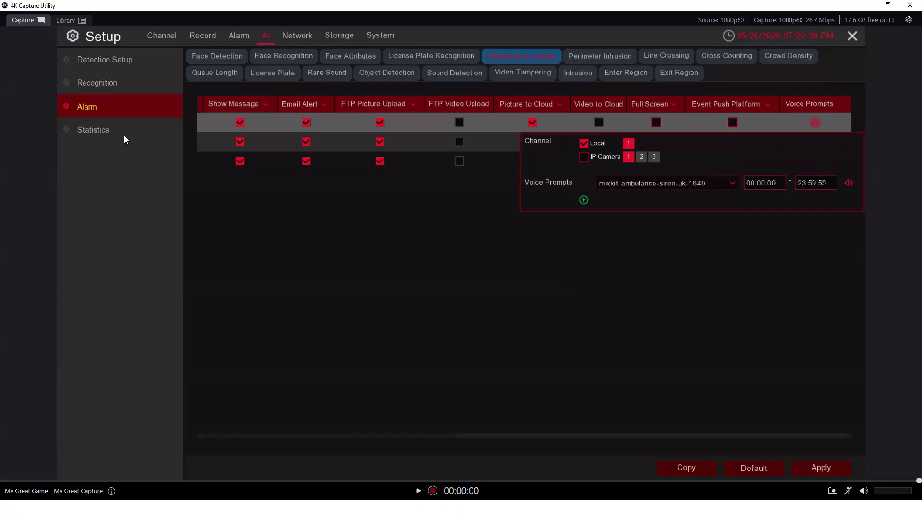
# Exit the voice prompt, Setup and main menu to live view, then open the Windows Start menu
pyautogui.rightClick(729, 261)
pyautogui.rightClick(694, 237)
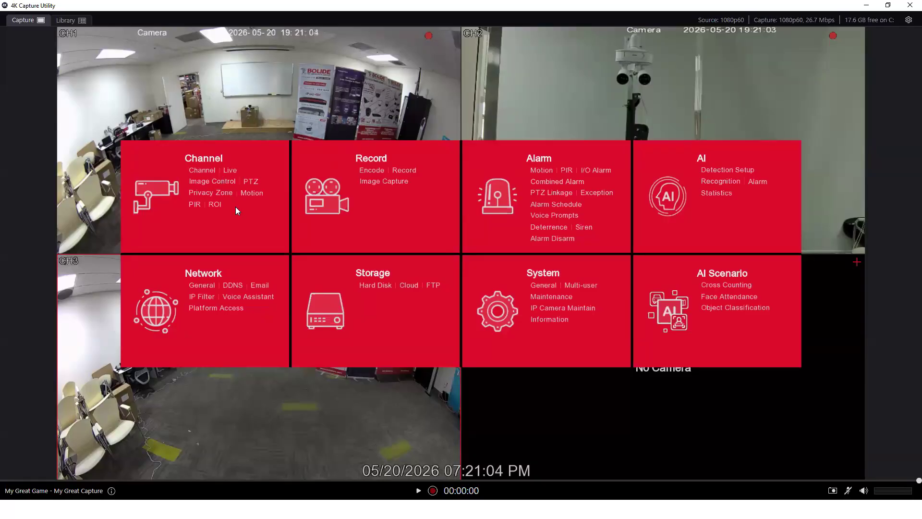
pyautogui.rightClick(568, 127)
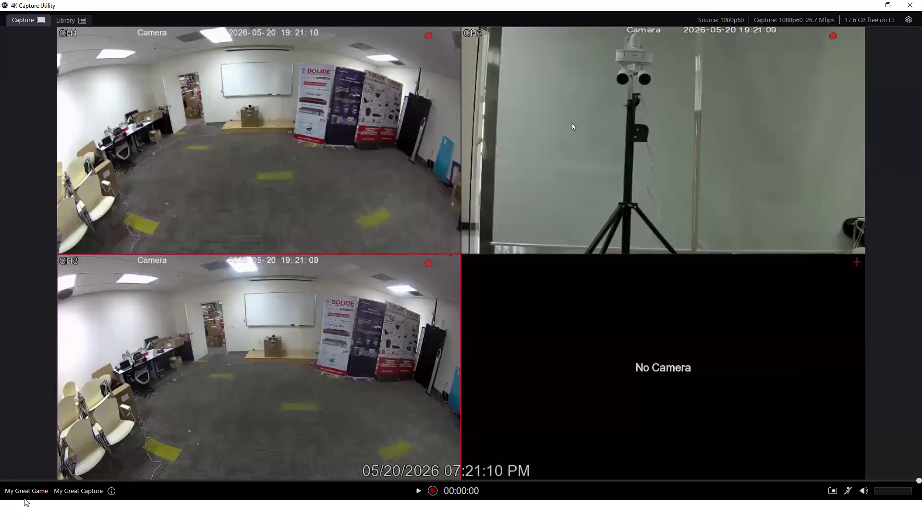
pyautogui.press('super')
pyautogui.click(11, 509)
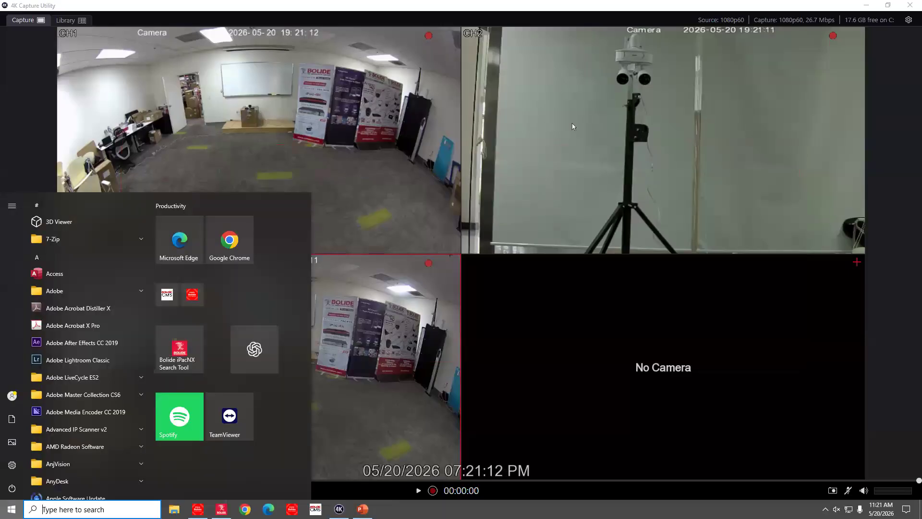
# Launch Bolide iPacNX Search Tool, rescan the network, and open camera 192.168.0.48
pyautogui.click(221, 509)
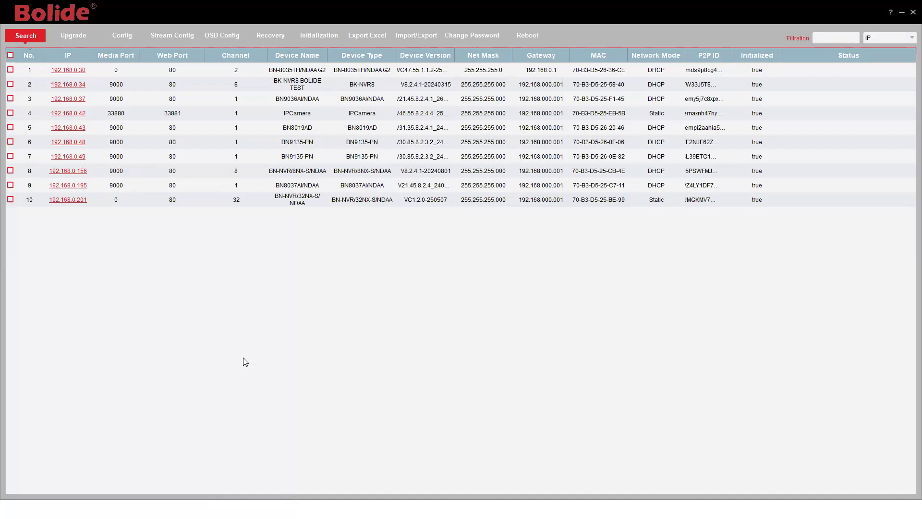
pyautogui.click(27, 39)
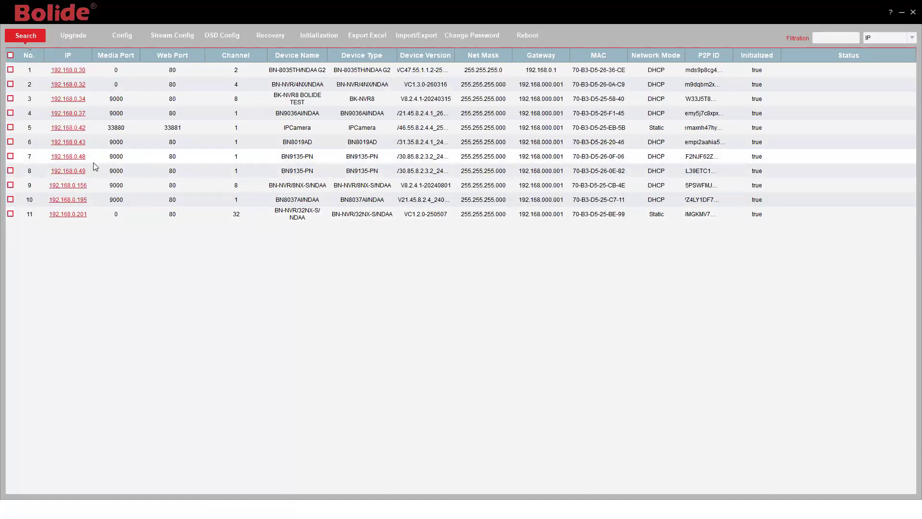
pyautogui.click(76, 156)
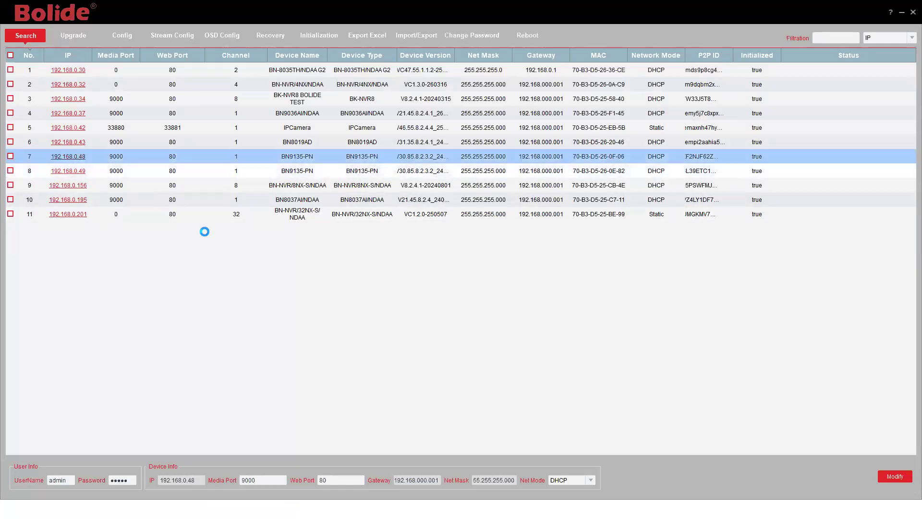
# Sign in to the camera's web interface with the admin username and its password
pyautogui.click(494, 262)
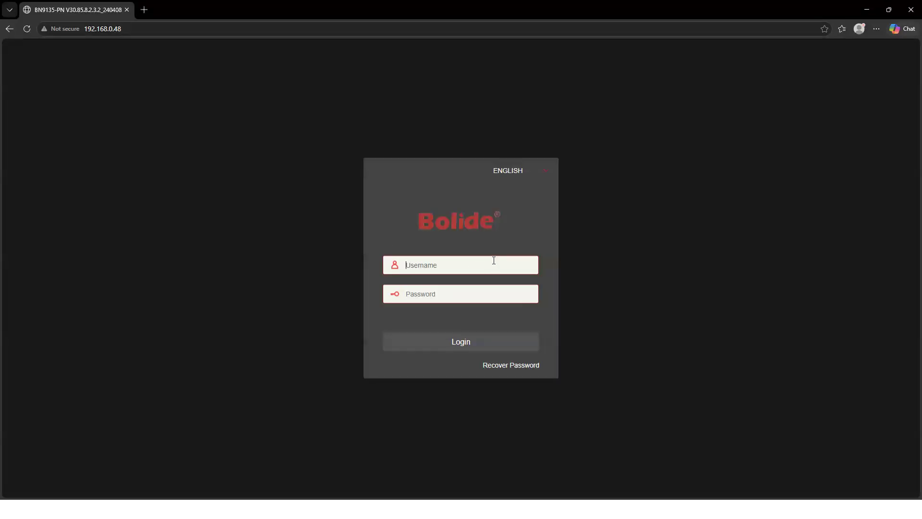
pyautogui.write('admin')
pyautogui.click(449, 286)
pyautogui.write('a')
pyautogui.click(472, 338)
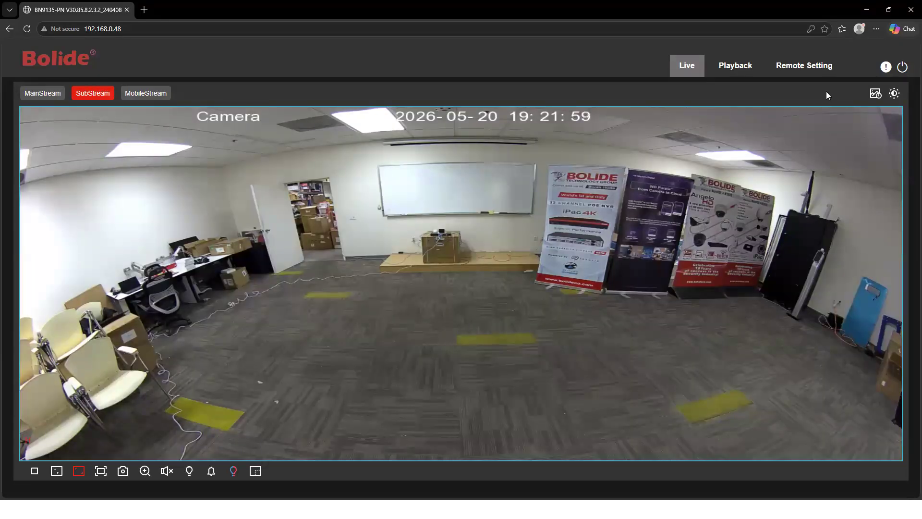
# Show Remote Setting > Image Control, leaving the image setting on Day/Night Mode
pyautogui.click(797, 75)
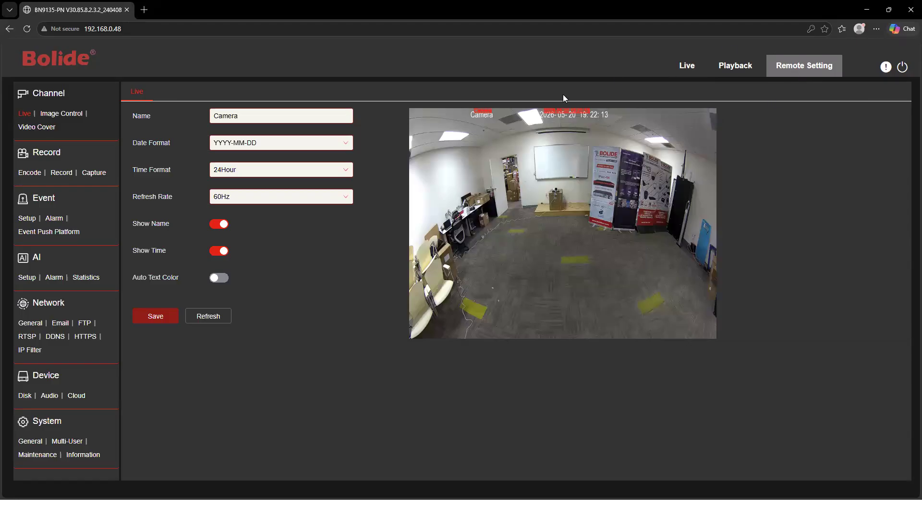
pyautogui.click(71, 115)
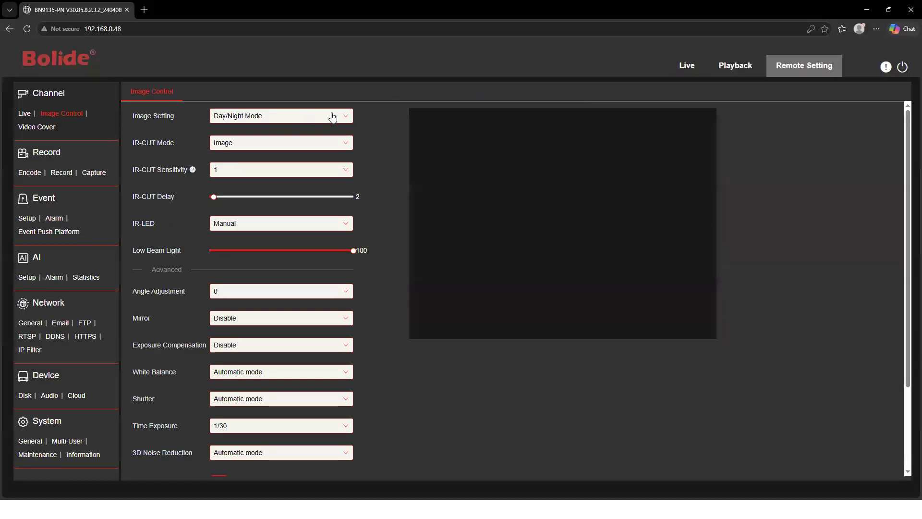
pyautogui.click(333, 116)
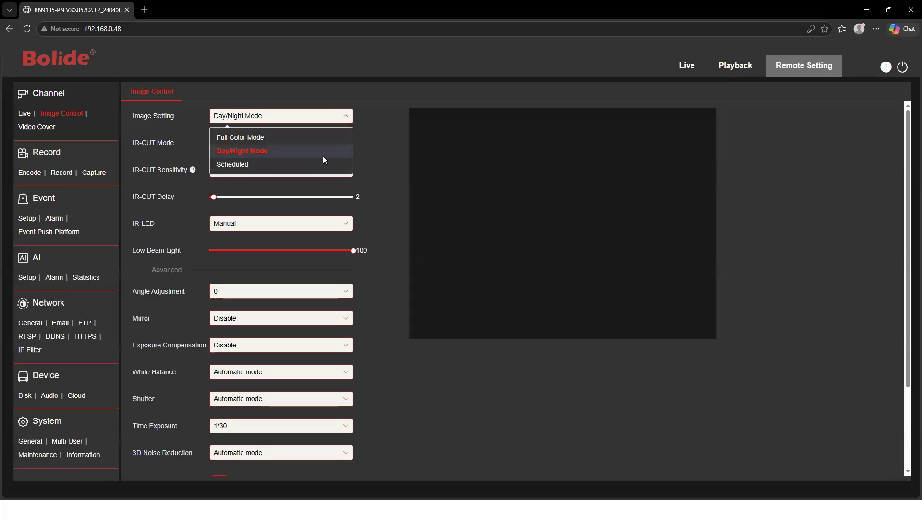
pyautogui.click(392, 156)
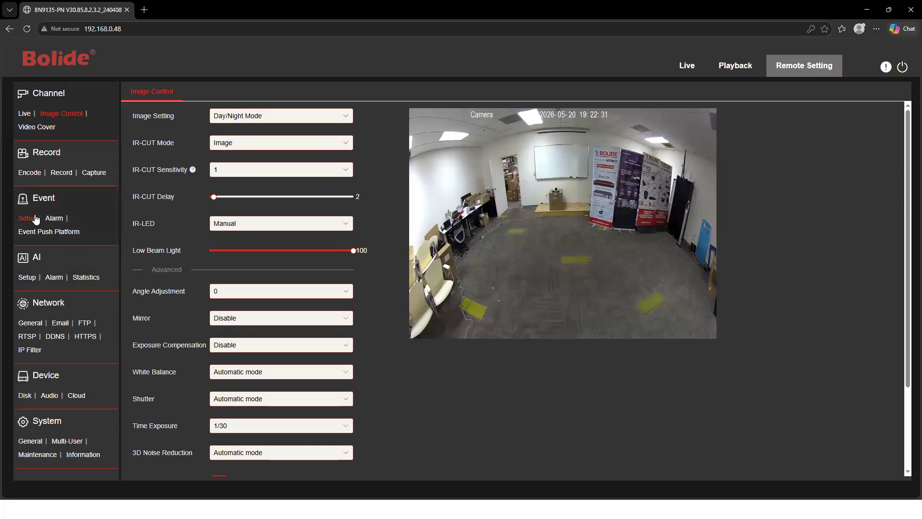
# Enable the deterrence Light and the Siren (Alarm1, volume 9, duration 10) in Event Setup
pyautogui.click(27, 219)
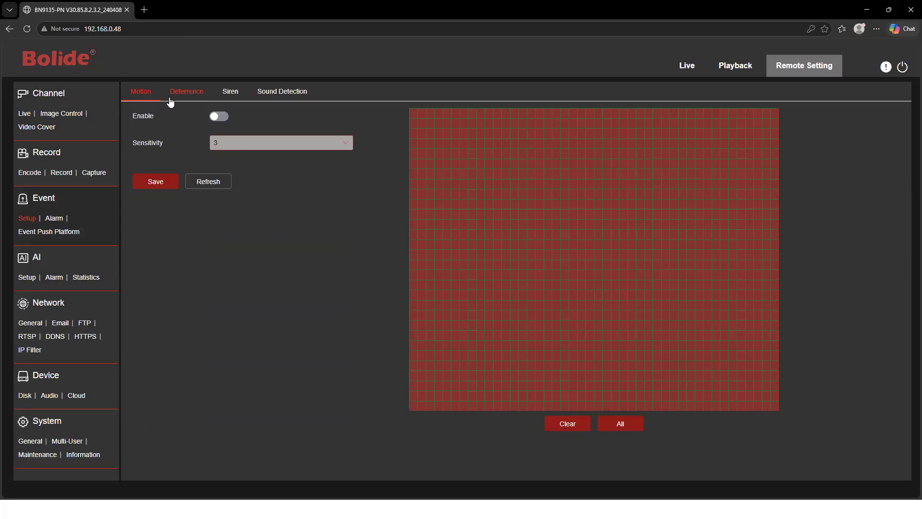
pyautogui.click(191, 96)
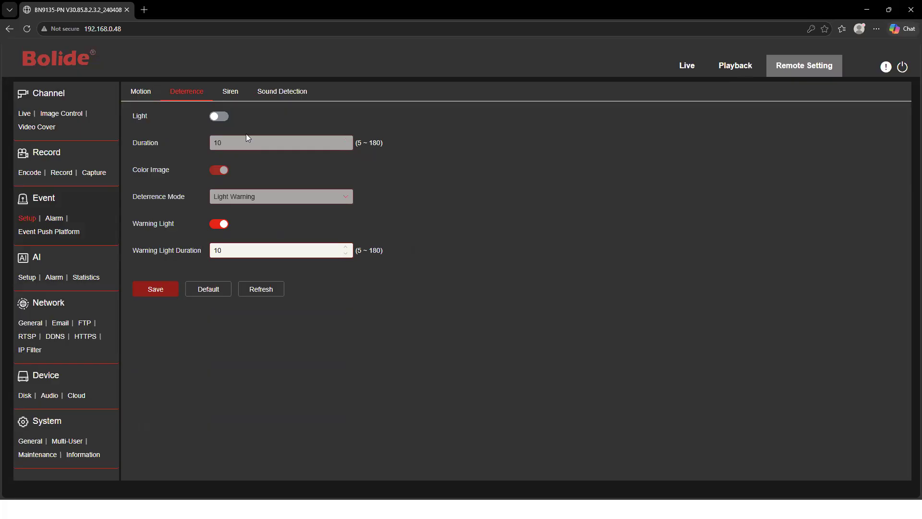
pyautogui.click(223, 120)
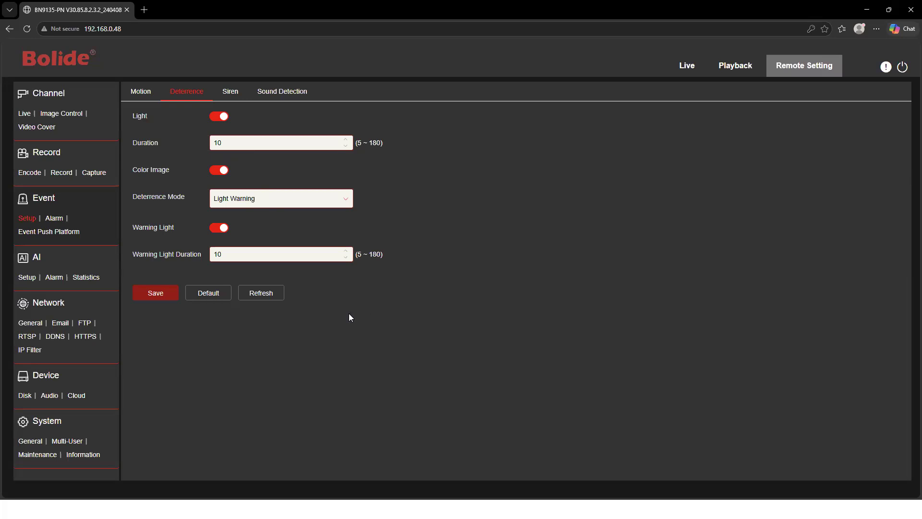
pyautogui.click(234, 92)
pyautogui.click(225, 119)
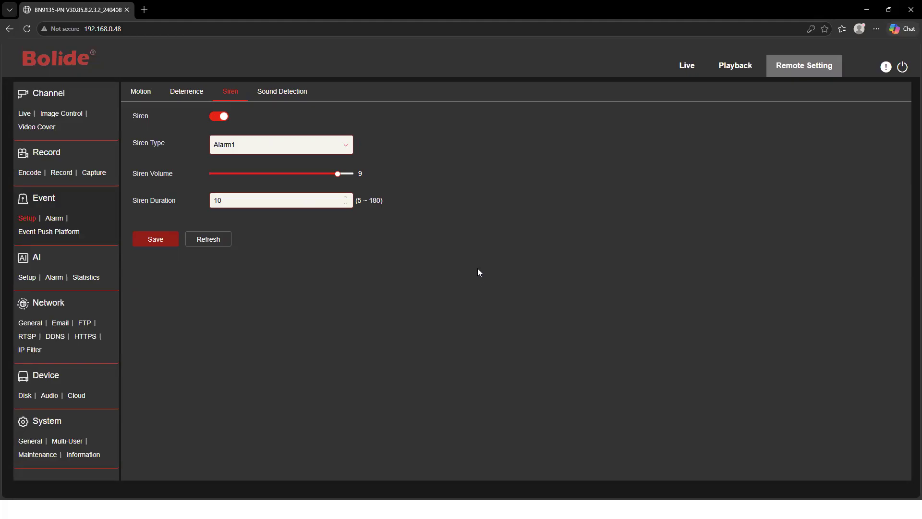
# Compare Perimeter Intrusion, Line Crossing, Object Detection and Pedestrian & Vehicle alarm actions, then open Pedestrian & Vehicle's schedule
pyautogui.click(32, 279)
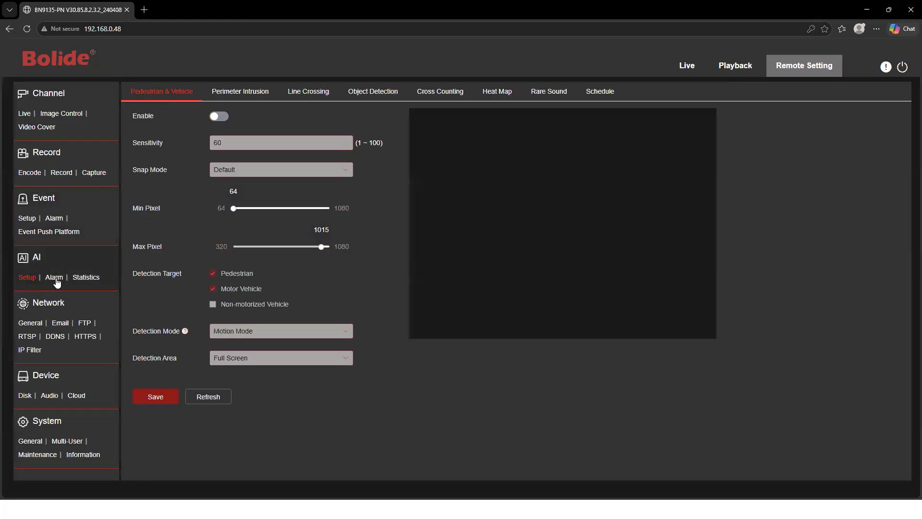
pyautogui.click(54, 279)
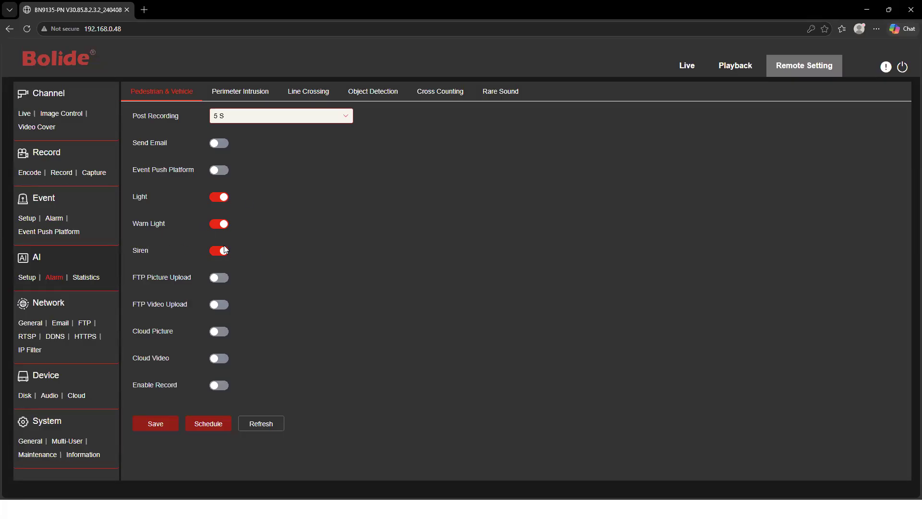
pyautogui.click(241, 92)
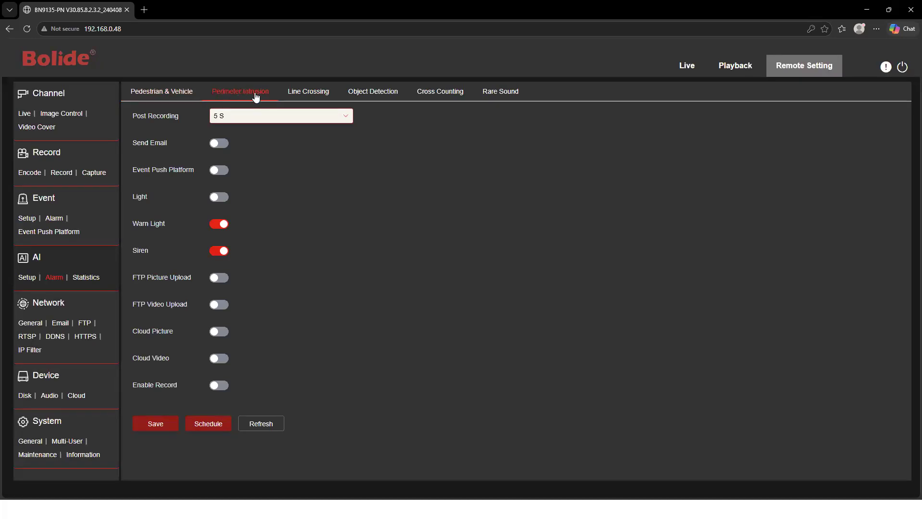
pyautogui.click(305, 95)
pyautogui.click(381, 96)
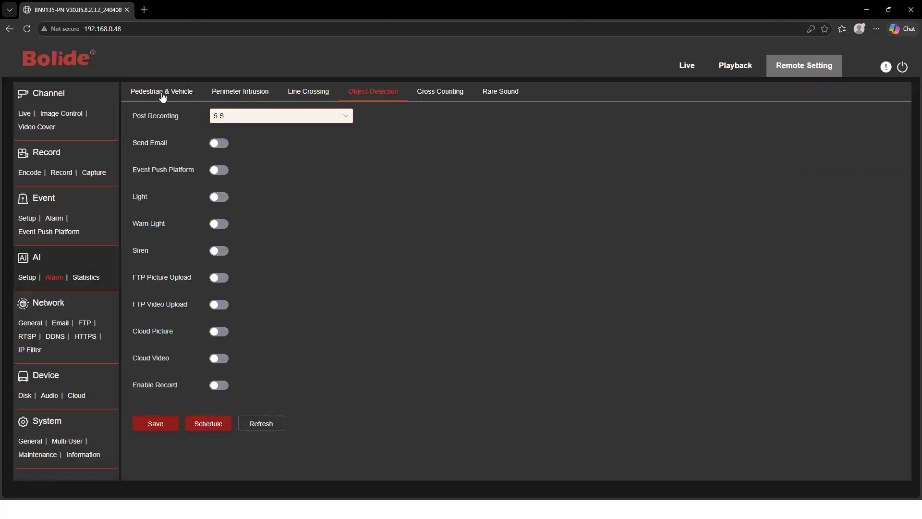
pyautogui.click(162, 96)
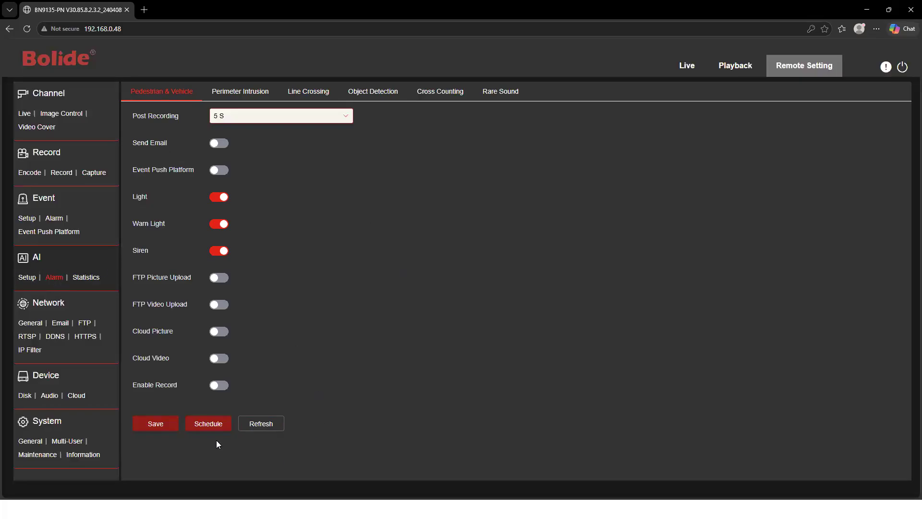
pyautogui.click(208, 425)
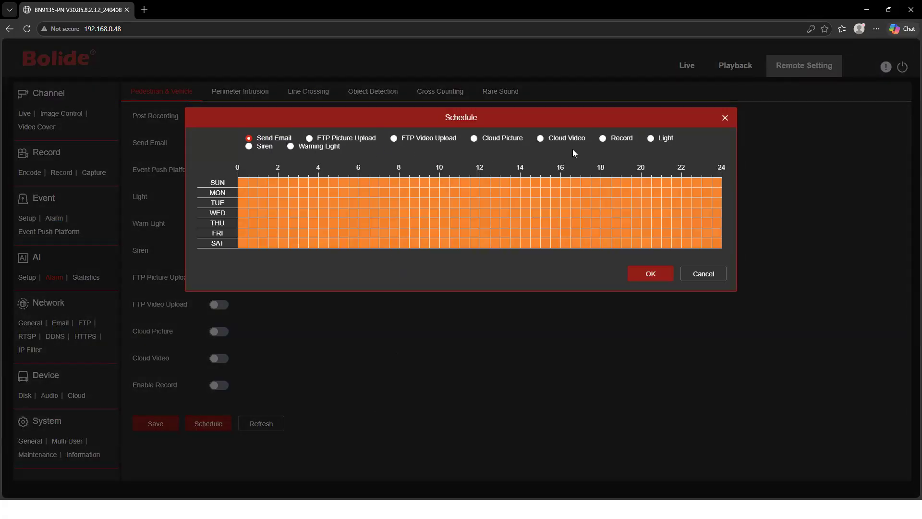
# Verify the Light, Siren and Warning Light schedules cover all week, then confirm with OK
pyautogui.click(652, 138)
pyautogui.click(249, 146)
pyautogui.click(291, 146)
pyautogui.click(656, 273)
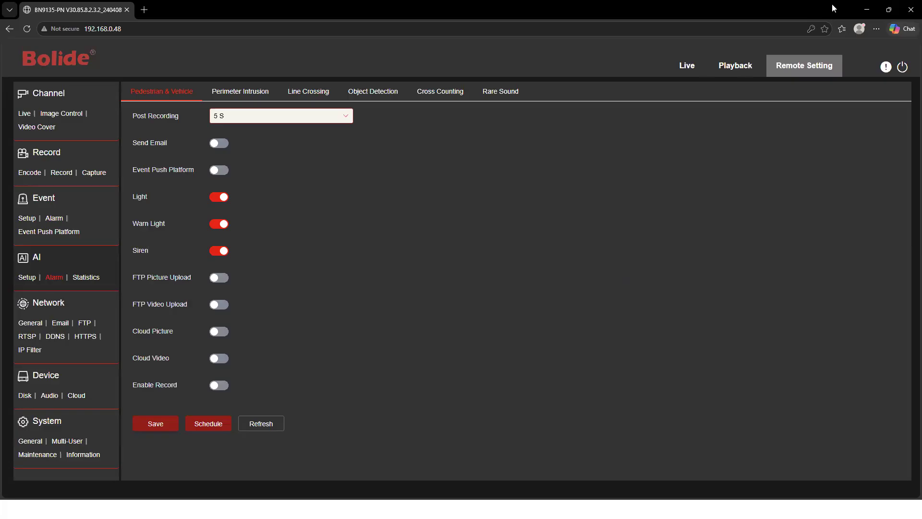
# Minimize the camera web page and bring up Bolide CMS Mainview with the webinar recorder's channels
pyautogui.click(872, 9)
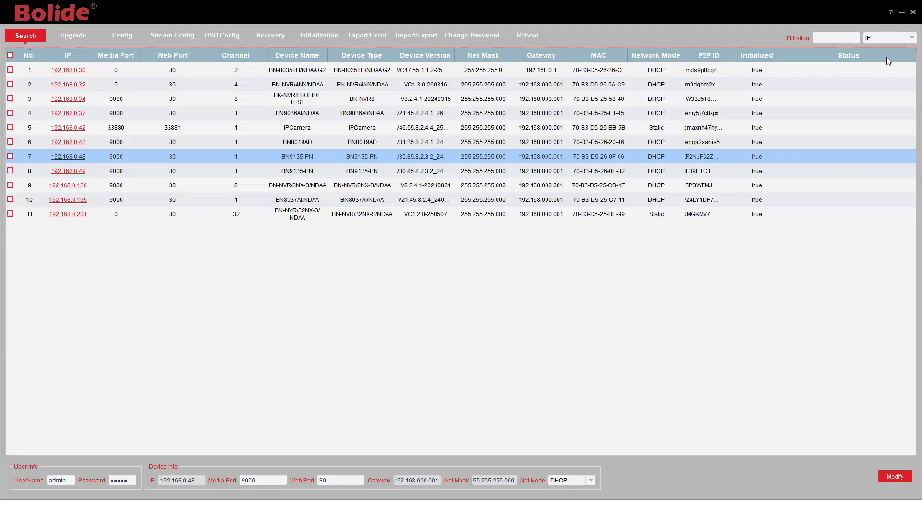
pyautogui.press('super')
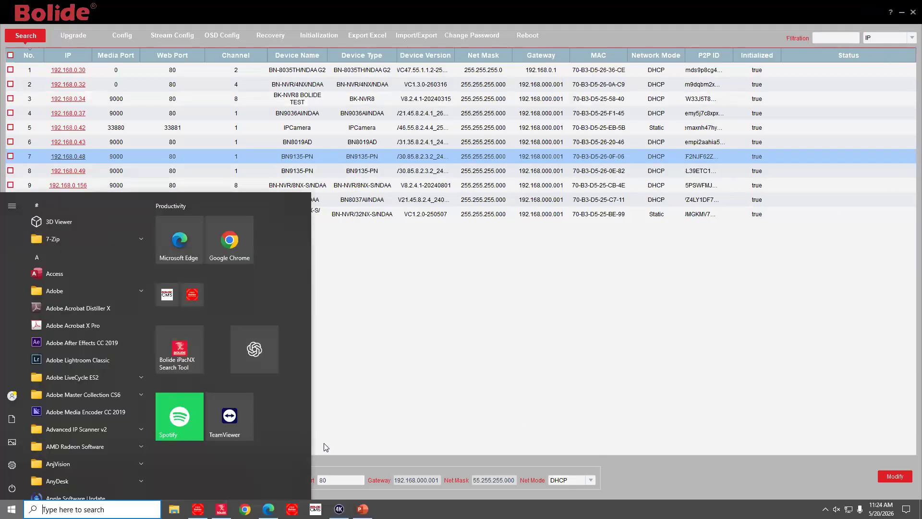
pyautogui.click(197, 509)
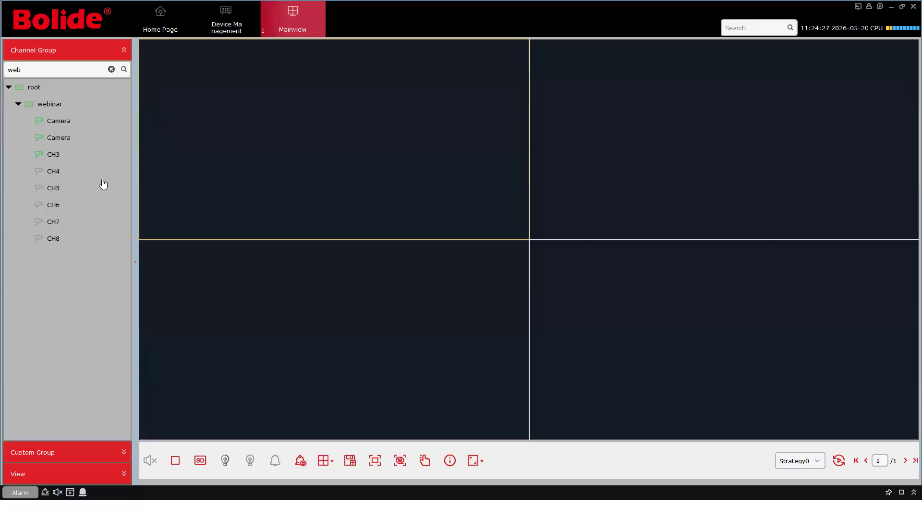
pyautogui.moveTo(107, 107)
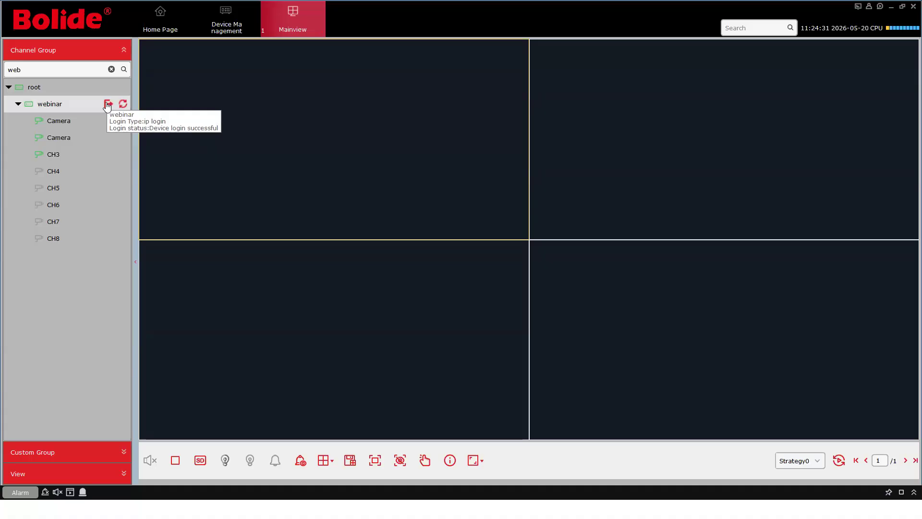
# Open the webinar recorder's remote parameters, showing IP channels CH1–CH3 with cameras and CH4–CH8 empty
pyautogui.rightClick(76, 107)
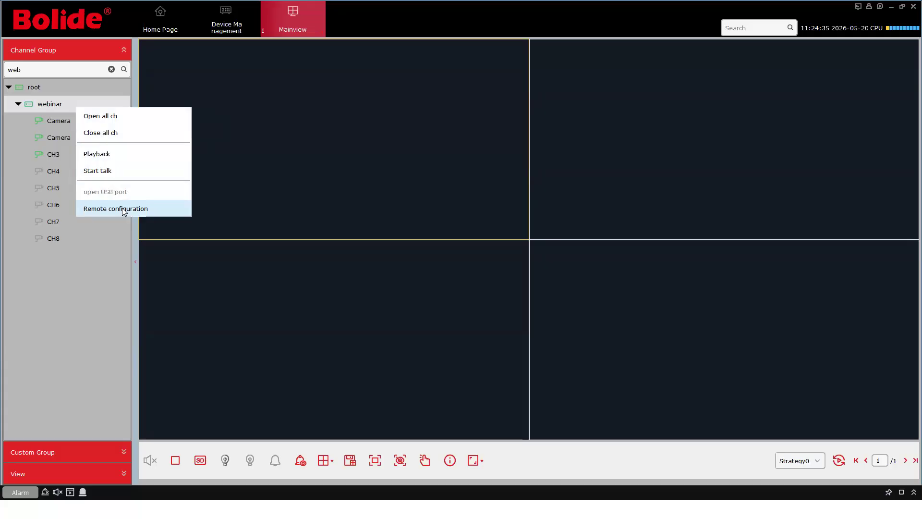
pyautogui.click(236, 32)
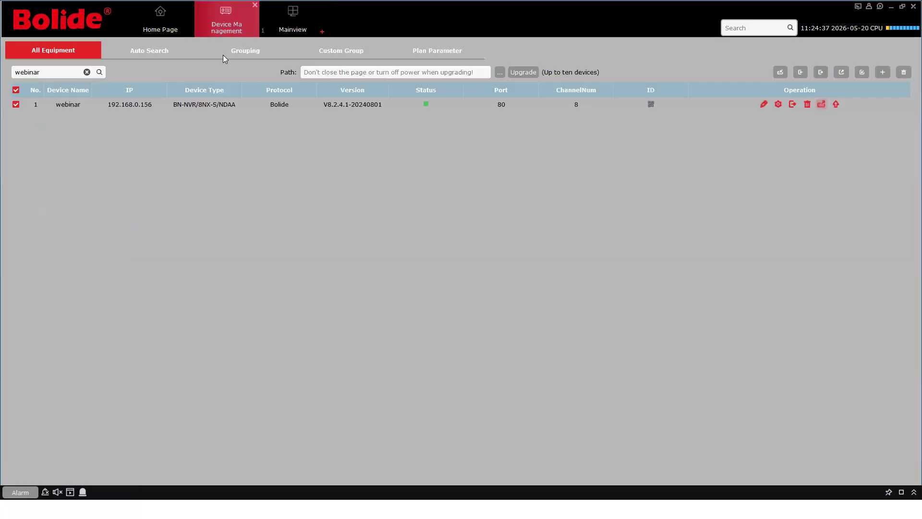
pyautogui.click(778, 105)
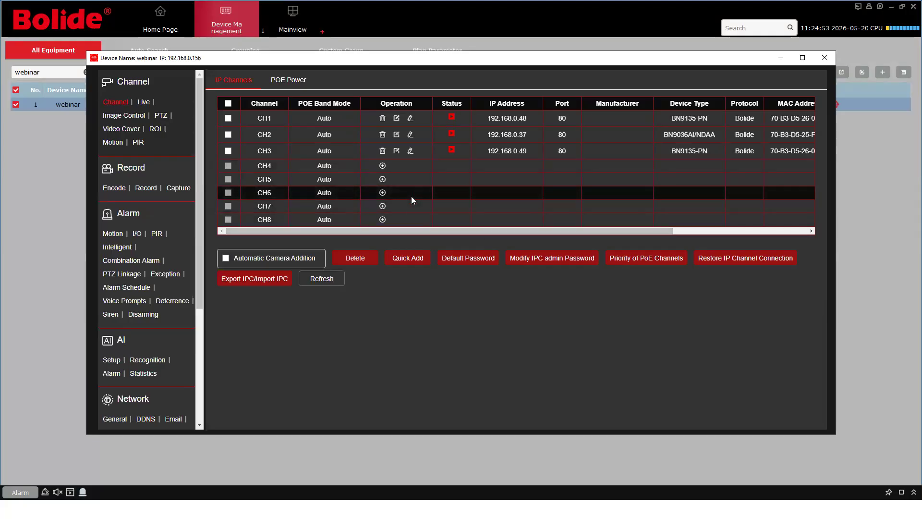
# Switch on the Pedestrian & Vehicle light in the deterrence Light Schedule, then close the configuration window
pyautogui.click(172, 303)
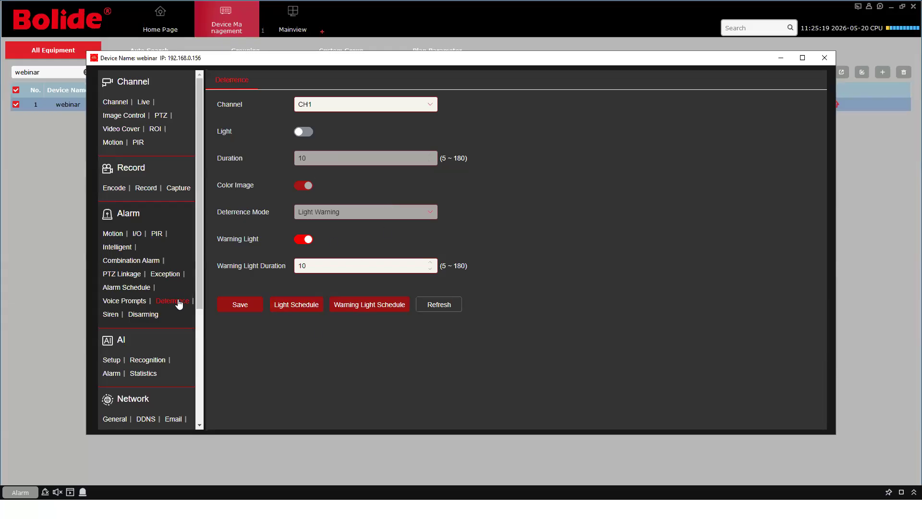
pyautogui.click(297, 304)
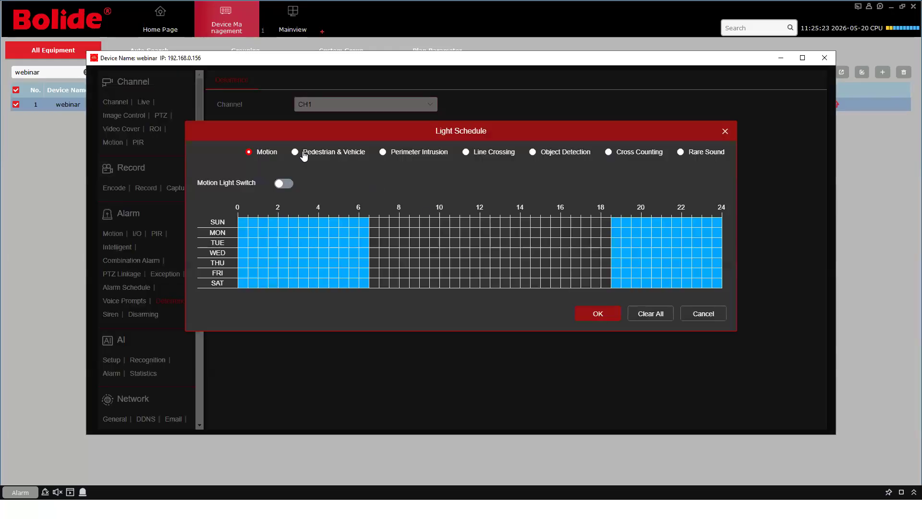
pyautogui.click(303, 153)
pyautogui.click(313, 183)
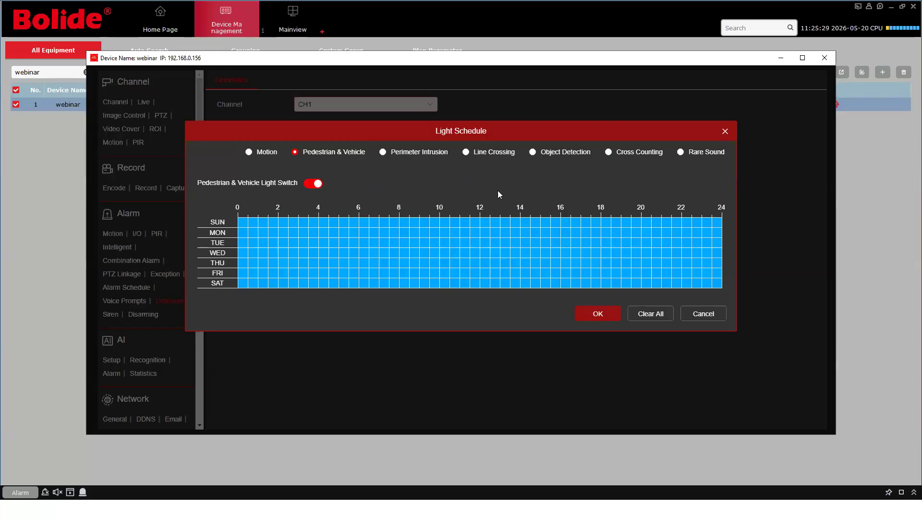
pyautogui.click(709, 312)
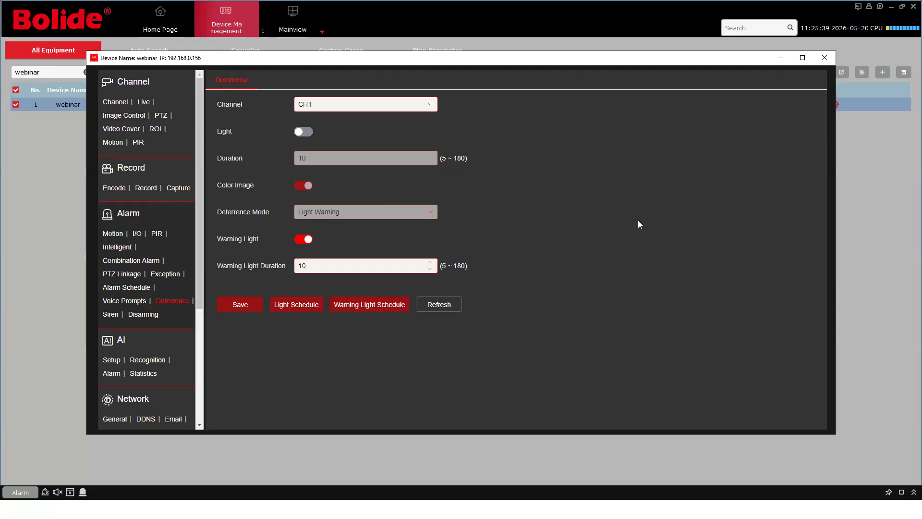
pyautogui.click(780, 60)
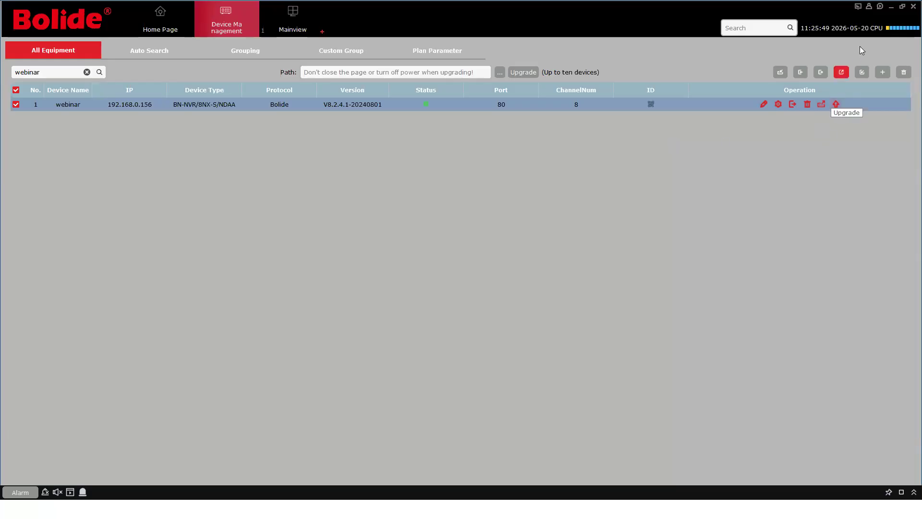
# Minimize the CMS and search tool, then advance the slideshow to the Quick connect App slide
pyautogui.click(891, 6)
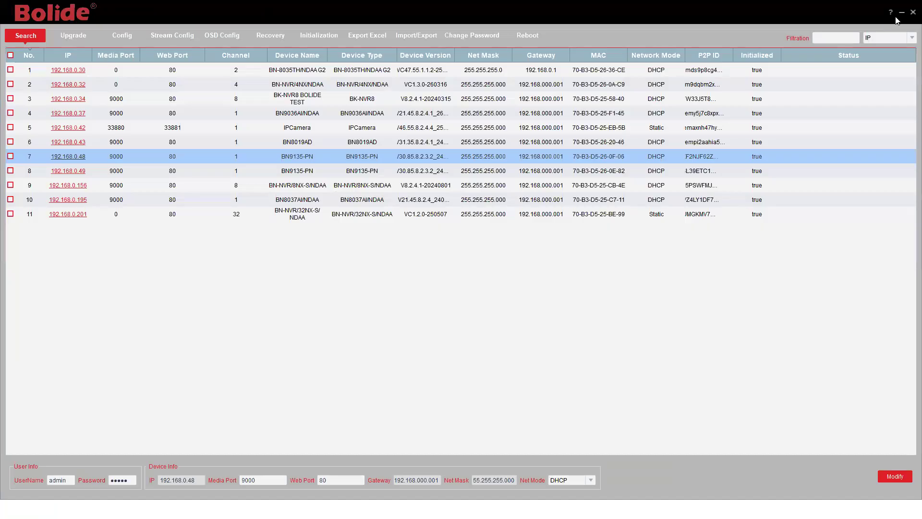
pyautogui.click(901, 12)
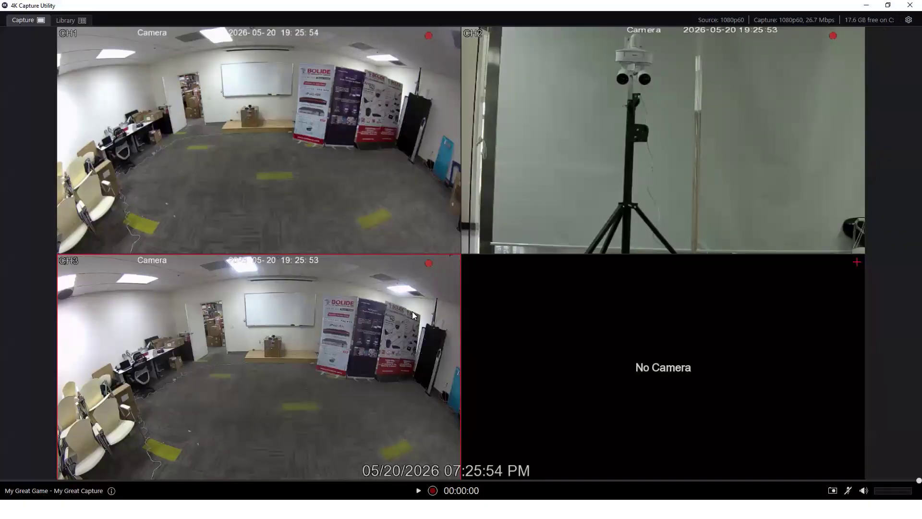
pyautogui.press('super')
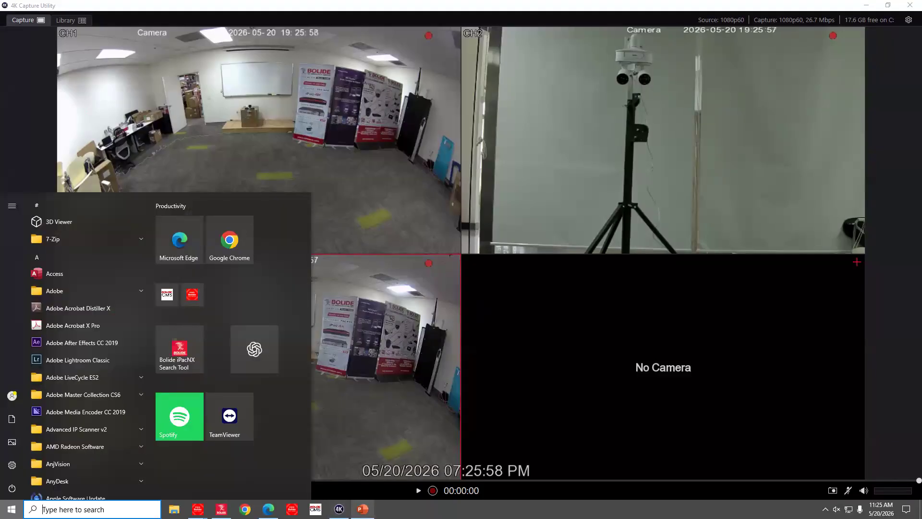
pyautogui.click(363, 509)
pyautogui.click(472, 407)
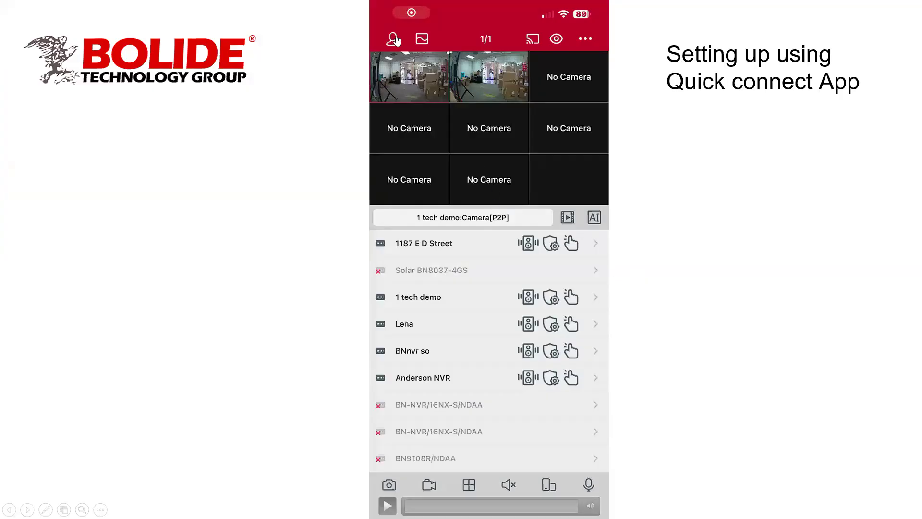
# Play the app demo video through Remote Setting, Alarm and Deterrence, pausing on the device list and Alarm screens
pyautogui.click(387, 505)
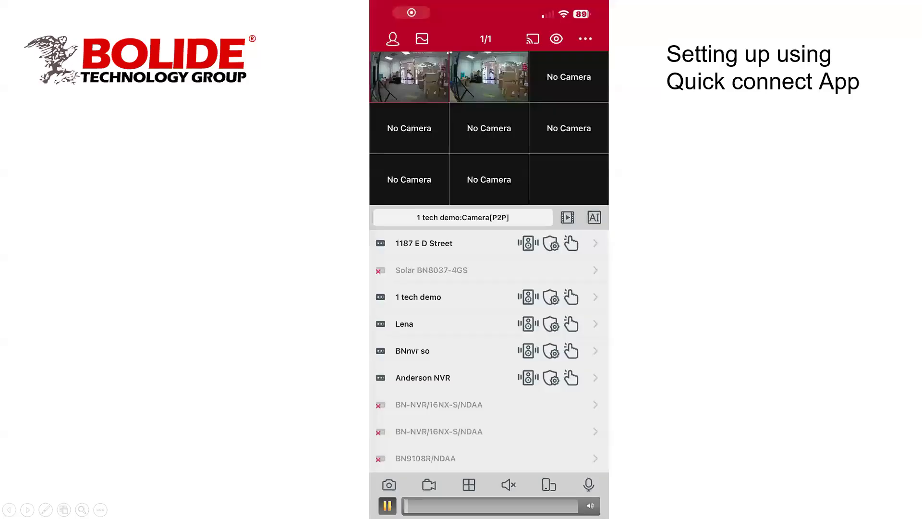
pyautogui.click(384, 501)
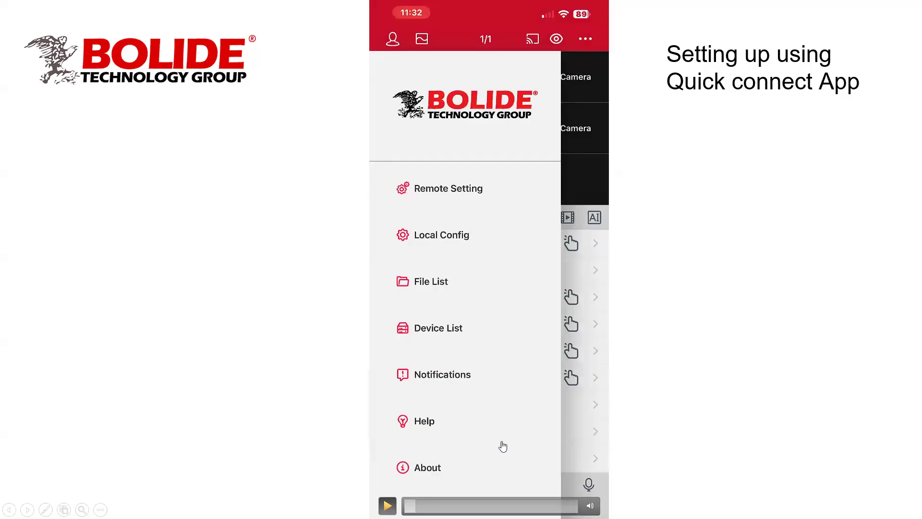
pyautogui.click(388, 505)
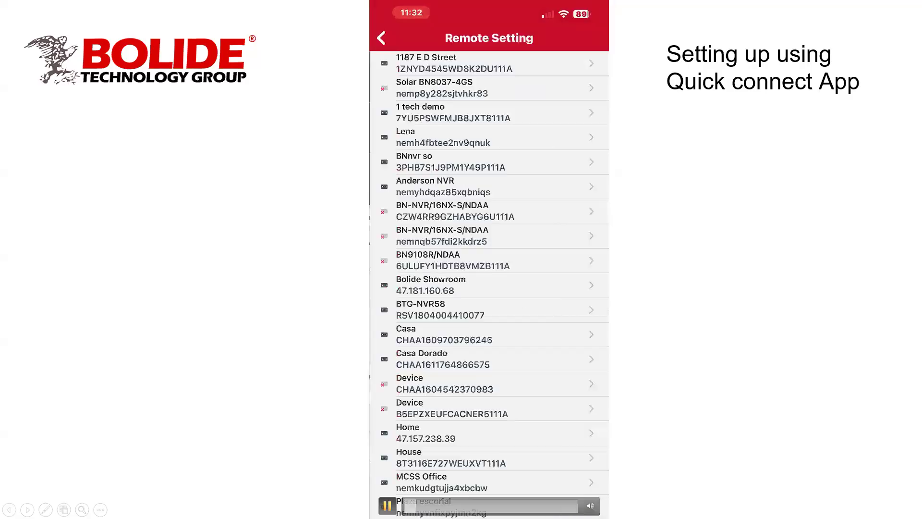
pyautogui.click(388, 506)
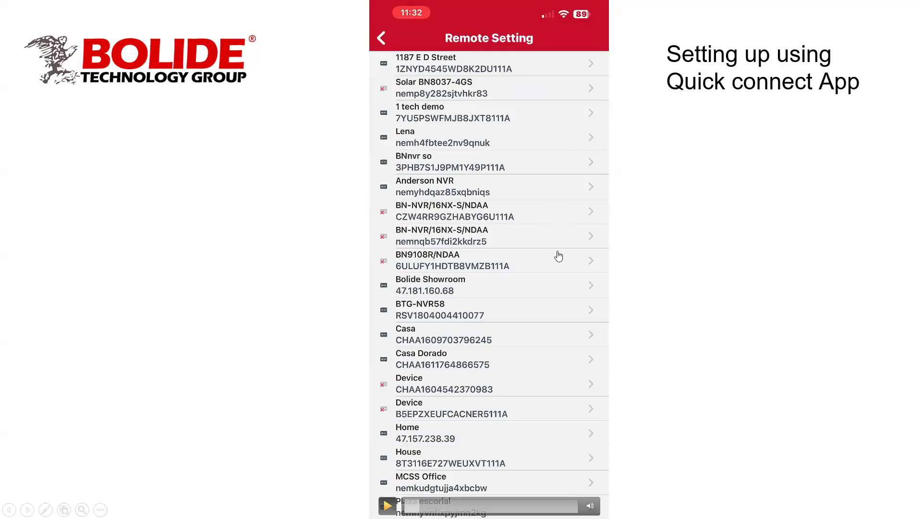
pyautogui.click(388, 505)
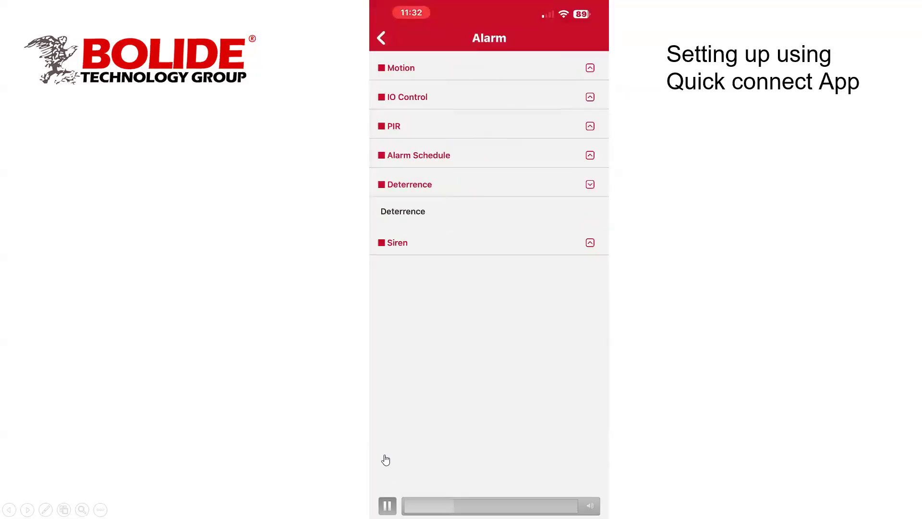
pyautogui.click(465, 382)
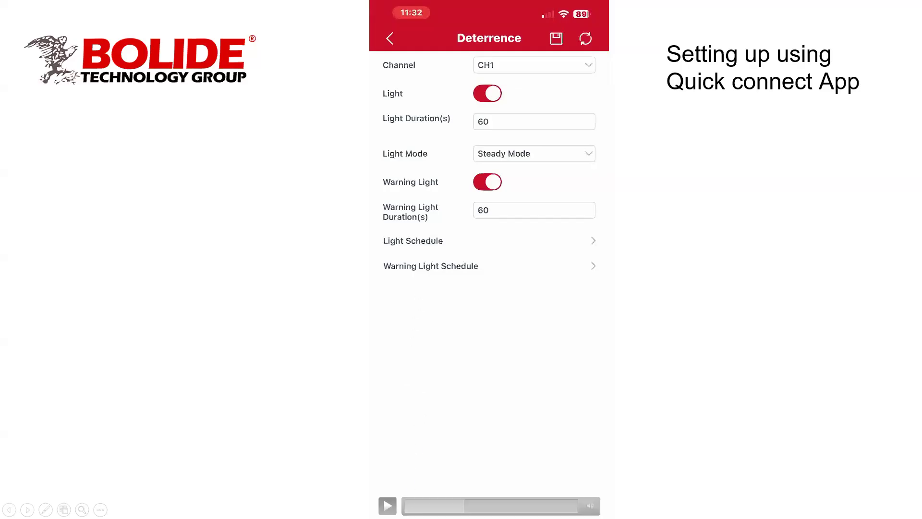
pyautogui.click(387, 506)
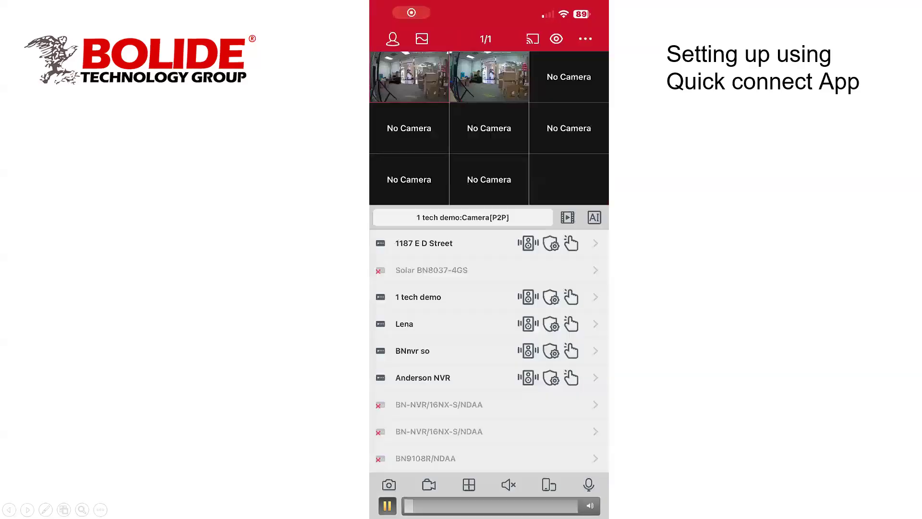
pyautogui.click(387, 506)
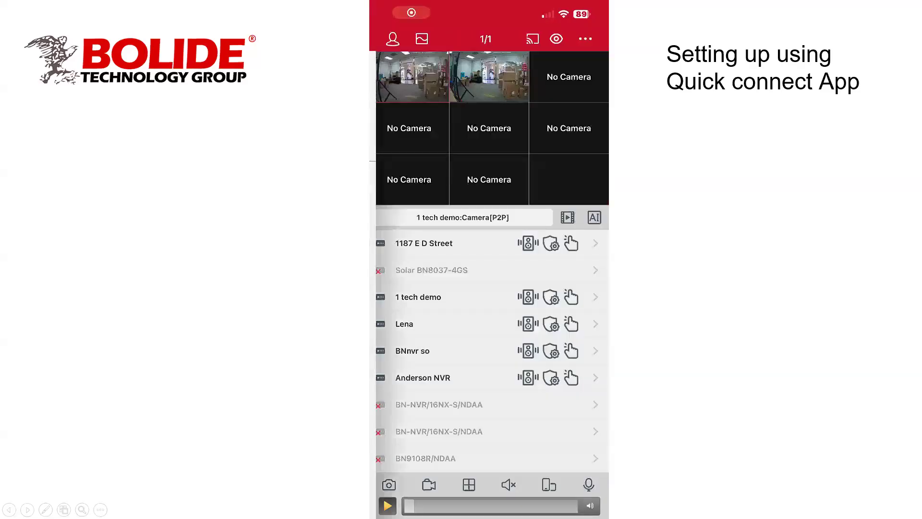
pyautogui.click(388, 506)
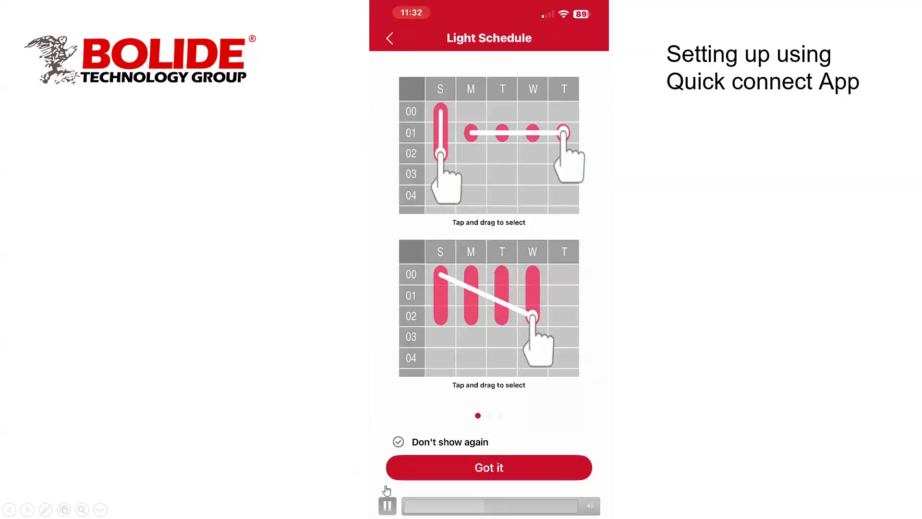
# Play the video through the all-week Motion Light and Motion Siren schedule grids
pyautogui.click(388, 506)
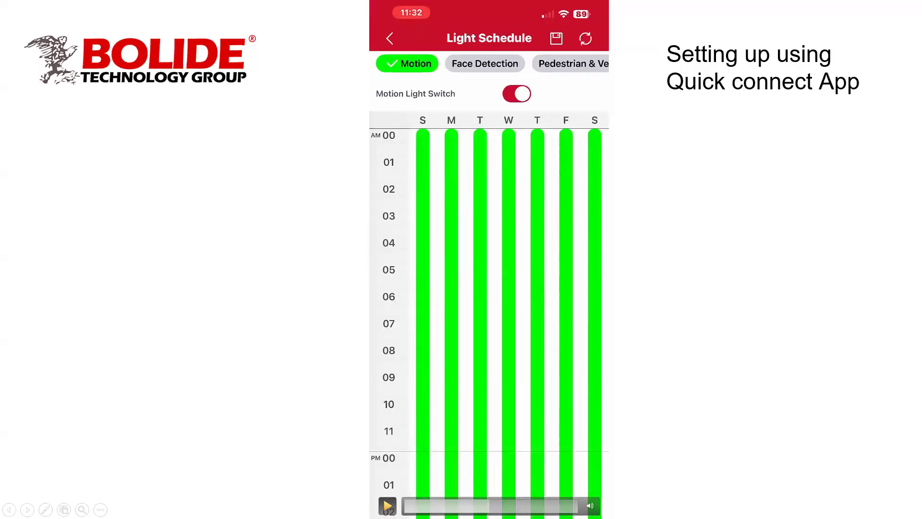
pyautogui.click(388, 506)
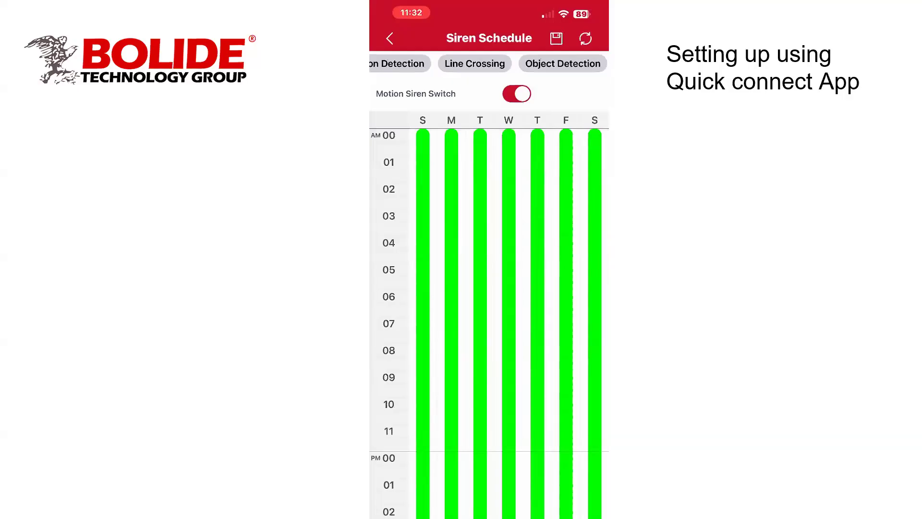
pyautogui.moveTo(440, 500)
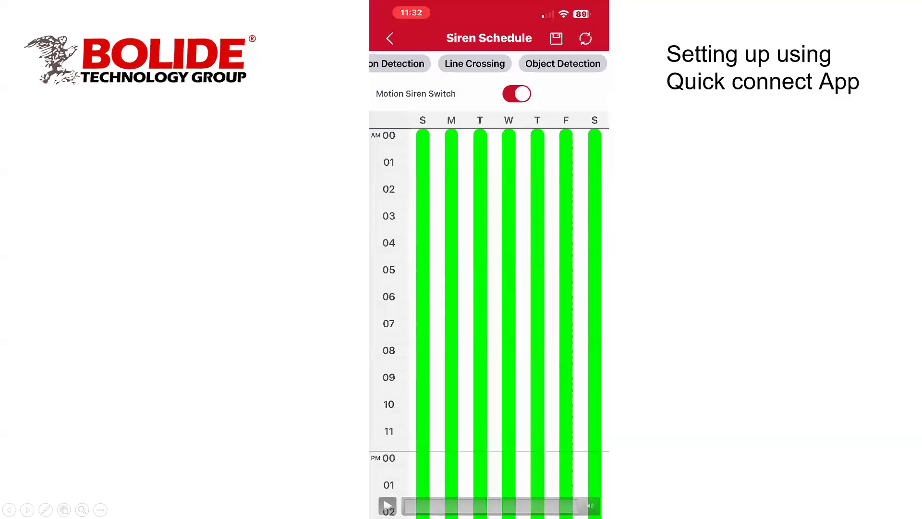
pyautogui.press('super')
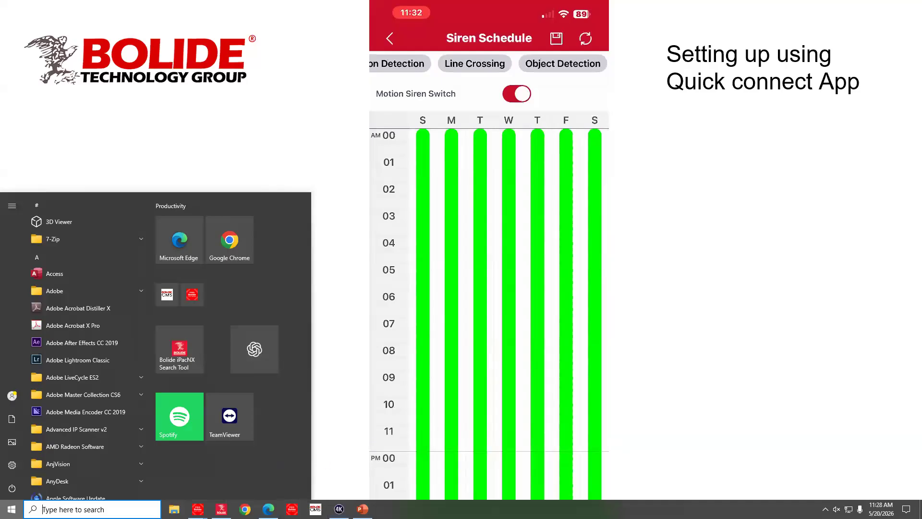
# Search the network in iPacNX Search Tool and open the camera at 192.168.0.43
pyautogui.click(221, 508)
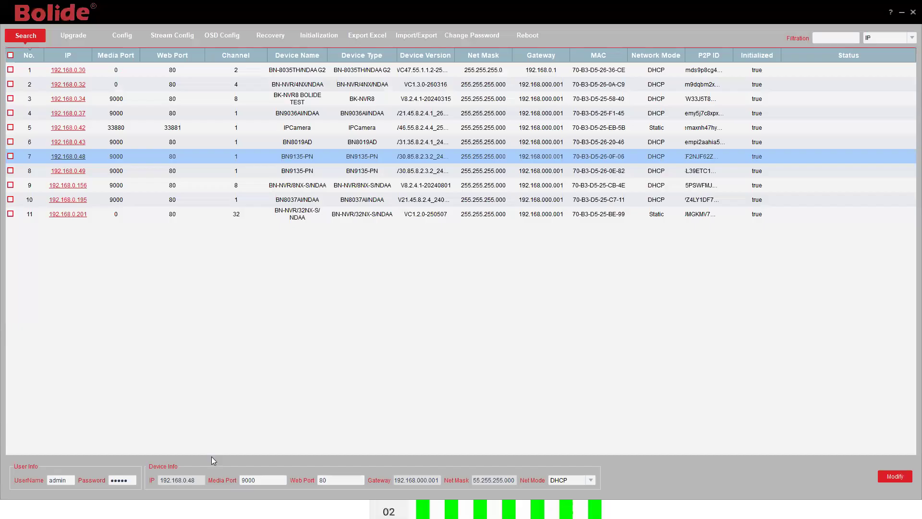
pyautogui.click(22, 37)
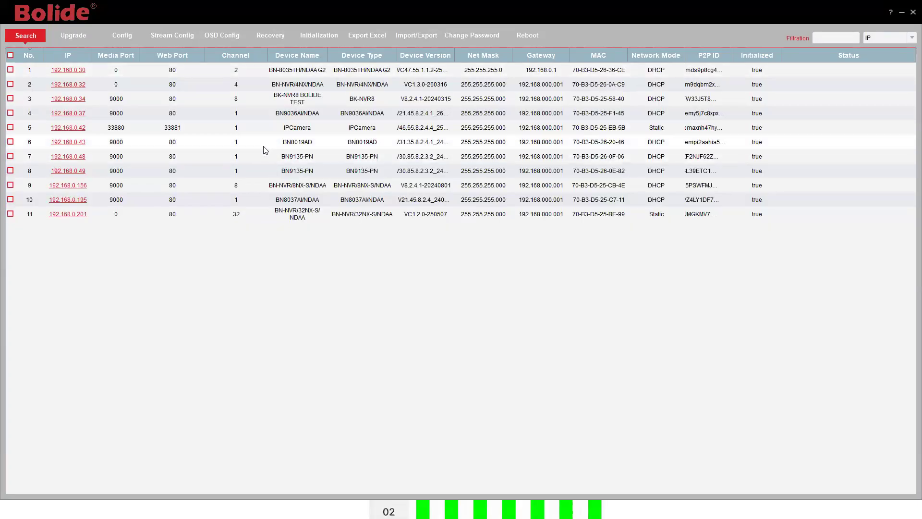
pyautogui.click(79, 143)
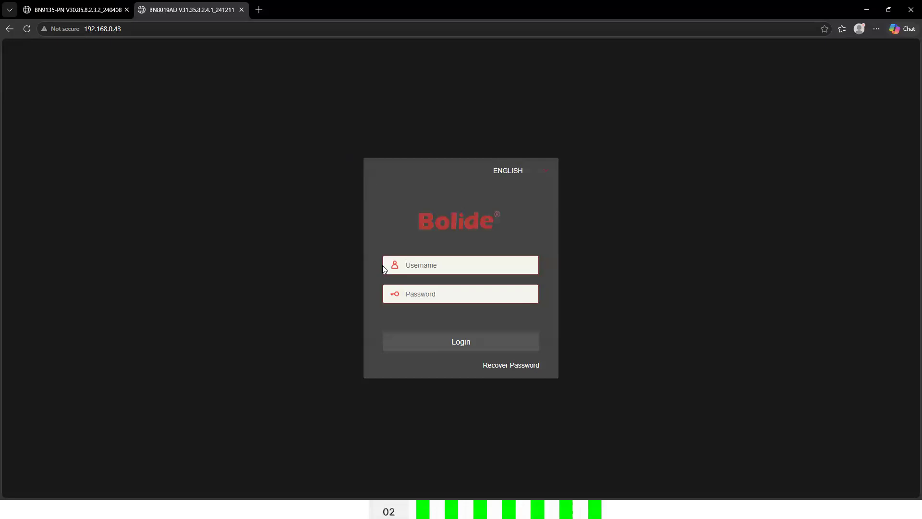
# Log in to the BN8019AD web interface with the camera's username and password
pyautogui.write('admin')
pyautogui.click(455, 293)
pyautogui.write('****')
pyautogui.press('BackSpace')
pyautogui.press('BackSpace')
pyautogui.press('BackSpace')
pyautogui.write('*****')
pyautogui.click(437, 347)
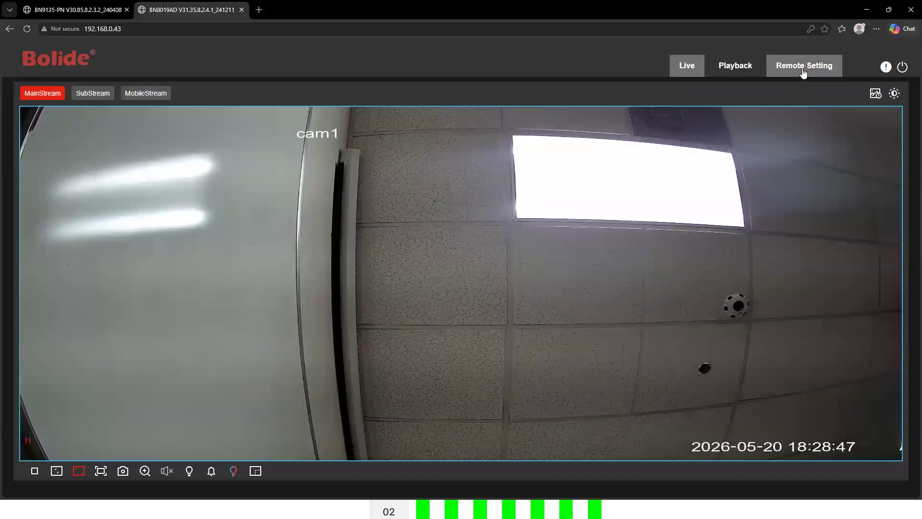
# Enable Face Detection in the camera's AI setup and show its alarm actions: Light, Warn Light, Siren on
pyautogui.click(803, 73)
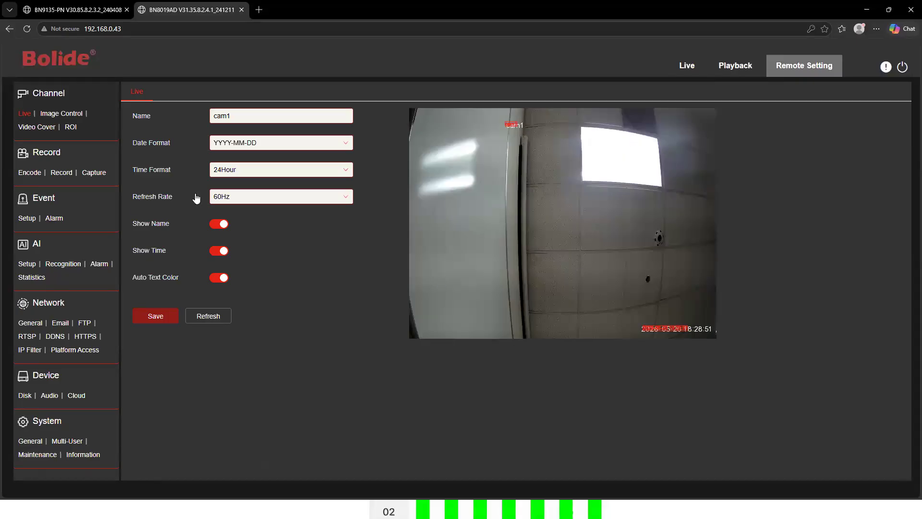
pyautogui.click(29, 265)
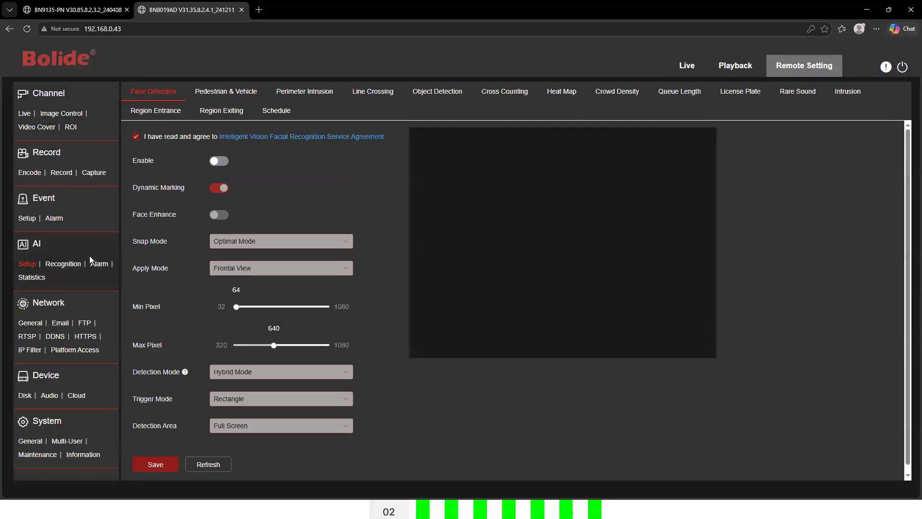
pyautogui.click(219, 161)
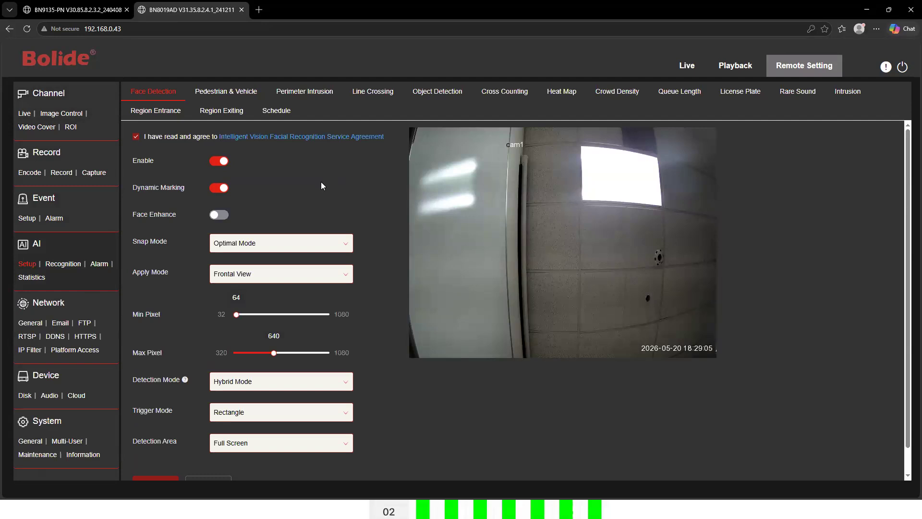
pyautogui.click(105, 265)
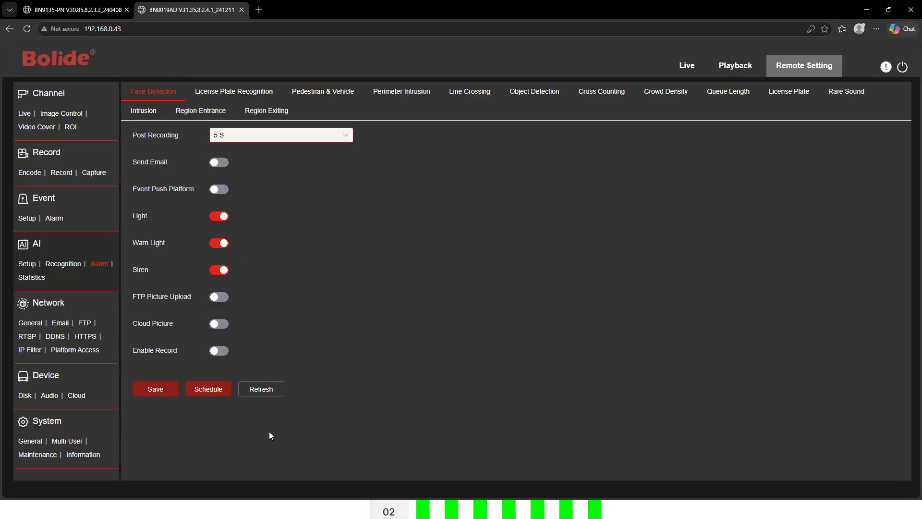
# Keep the face detection alarm scheduled all week, then check License Plate Recognition's alarm actions
pyautogui.click(210, 393)
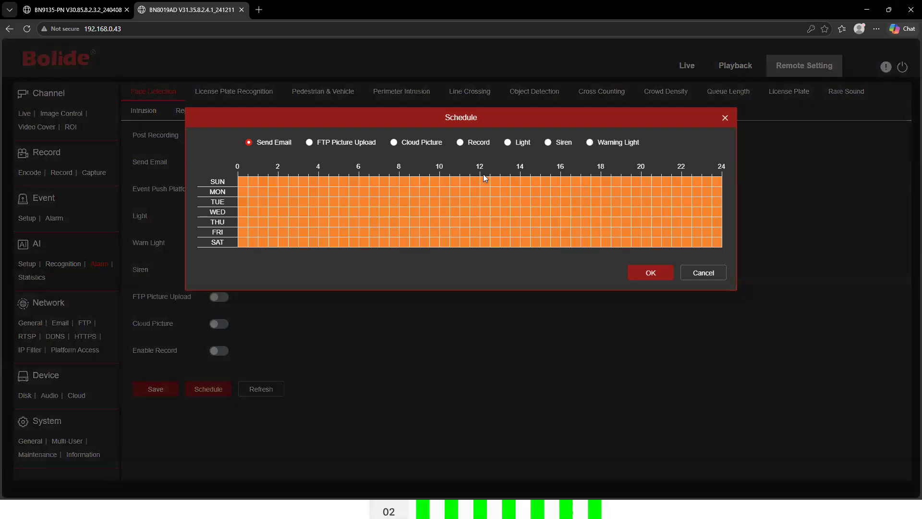
pyautogui.click(650, 273)
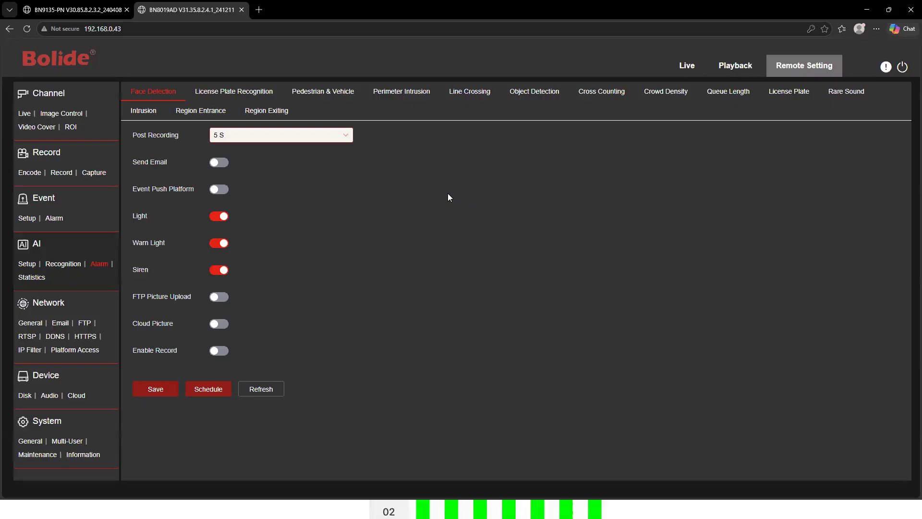
pyautogui.click(257, 92)
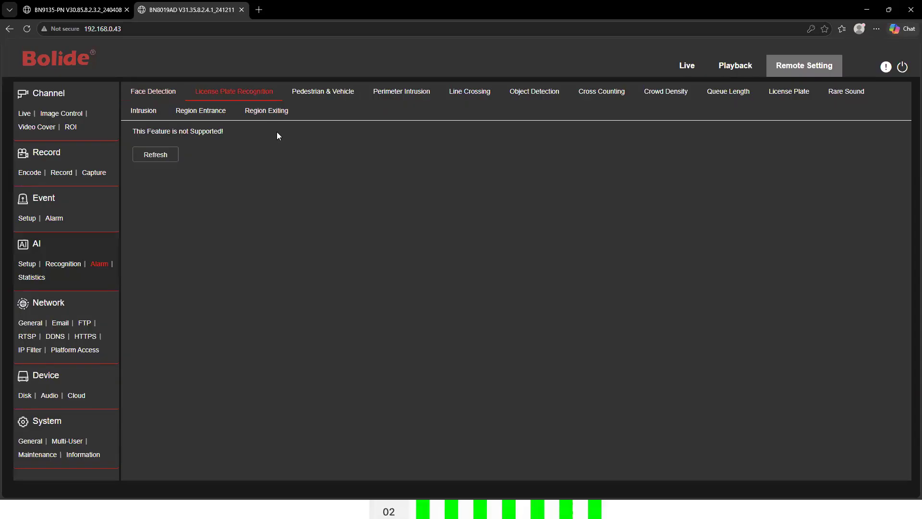
# Review alarm actions for Pedestrian & Vehicle, Perimeter Intrusion, Line Crossing, Object Detection, Cross Counting, Crowd Density and Queue Length
pyautogui.click(327, 96)
pyautogui.click(418, 93)
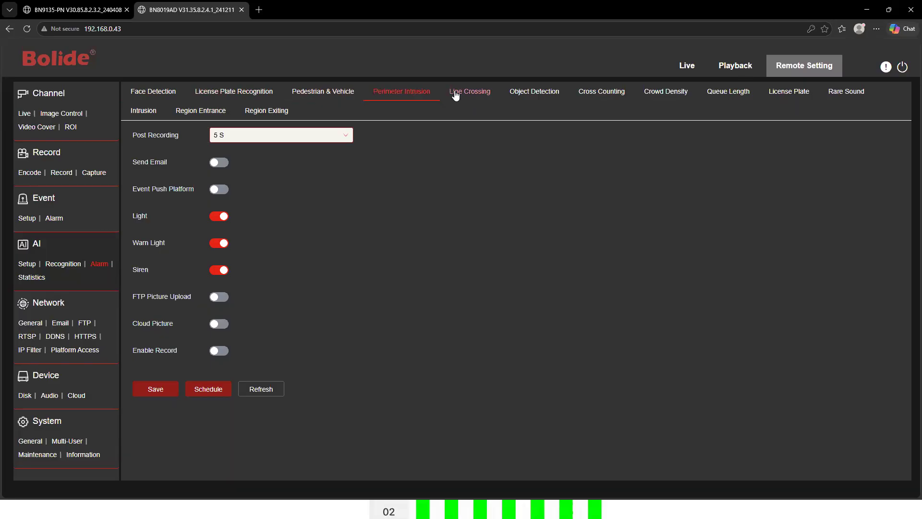
pyautogui.click(481, 96)
pyautogui.click(526, 105)
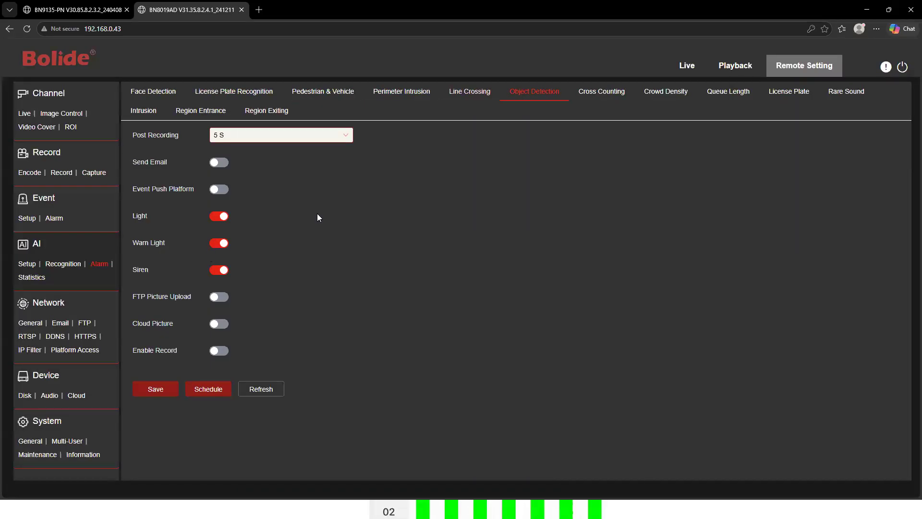
pyautogui.click(592, 94)
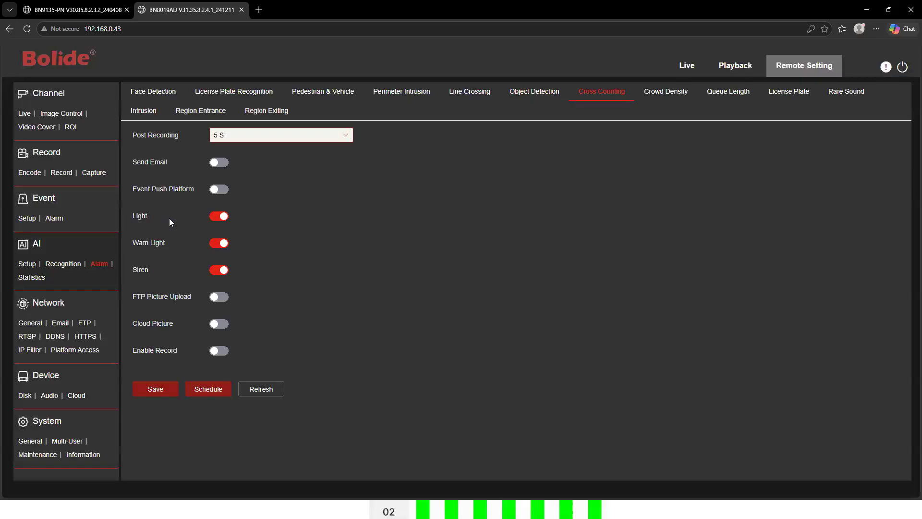
pyautogui.click(663, 96)
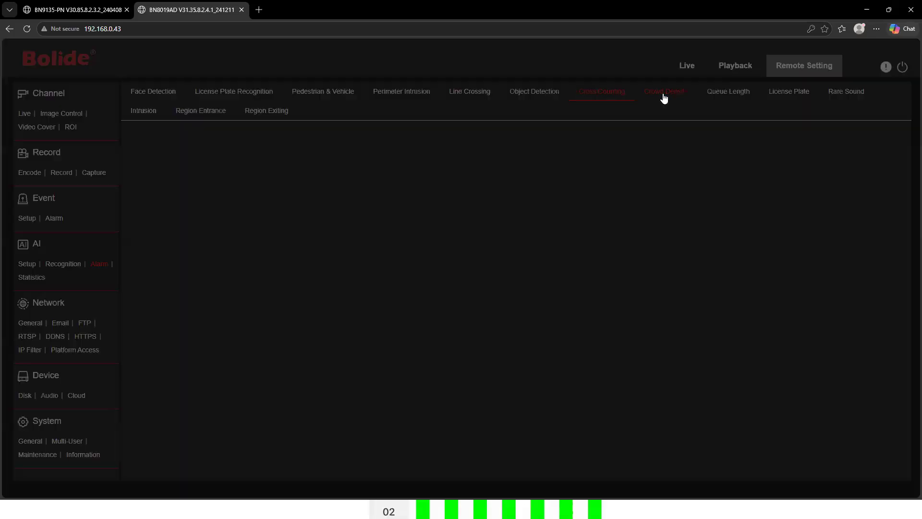
pyautogui.click(735, 95)
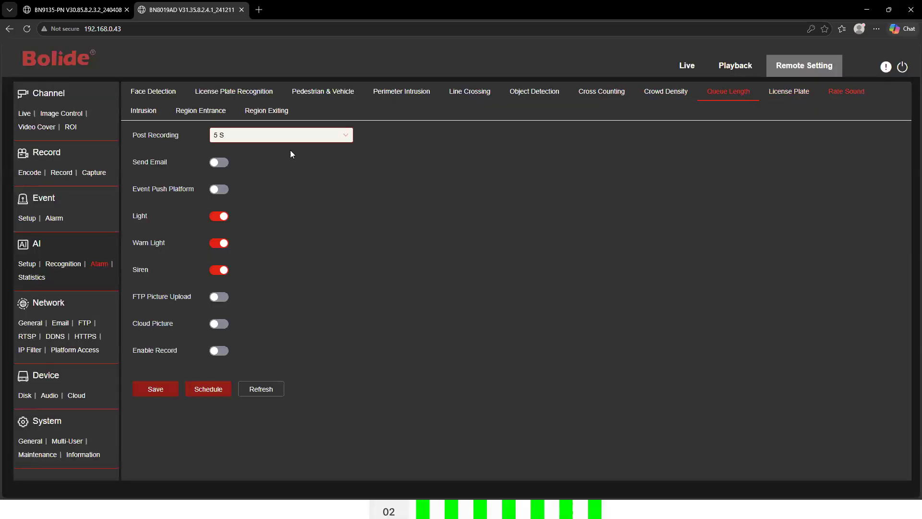
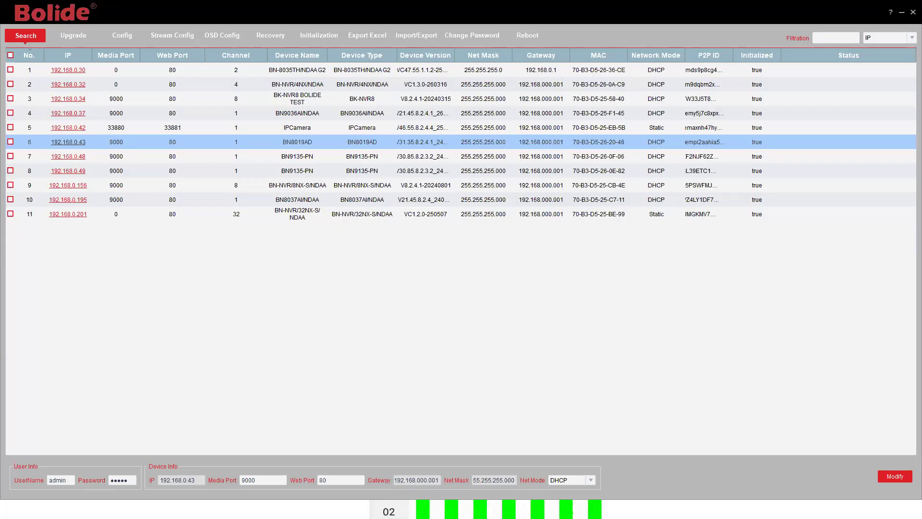
# Switch from the iPacNX Search Tool to the Bolide CMS device list showing the webinar NVR
pyautogui.press('super')
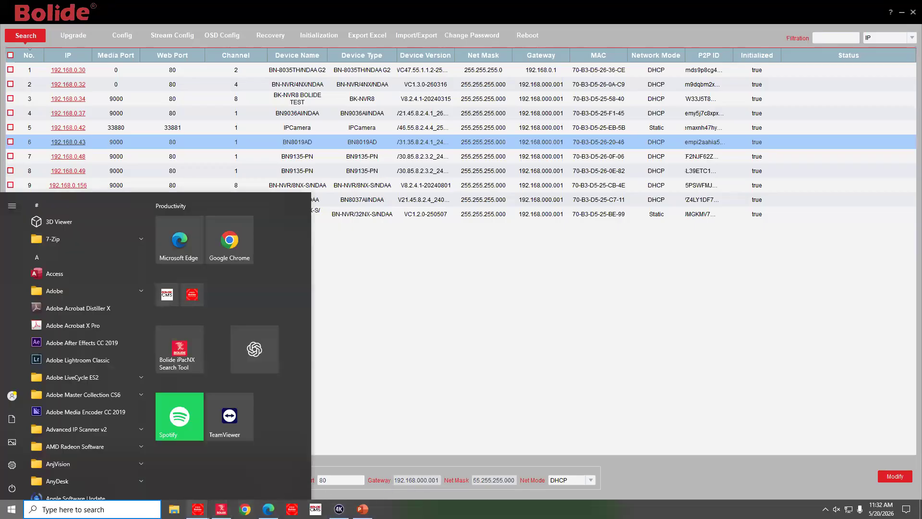
pyautogui.moveTo(198, 509)
pyautogui.click(163, 470)
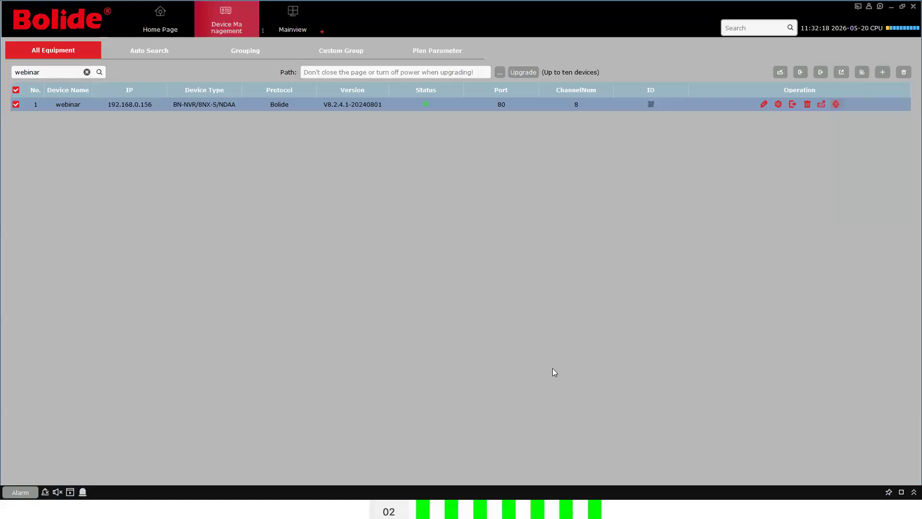
# Open the webinar NVR's Voice Prompts settings and the File Generation options for importing audio
pyautogui.click(777, 105)
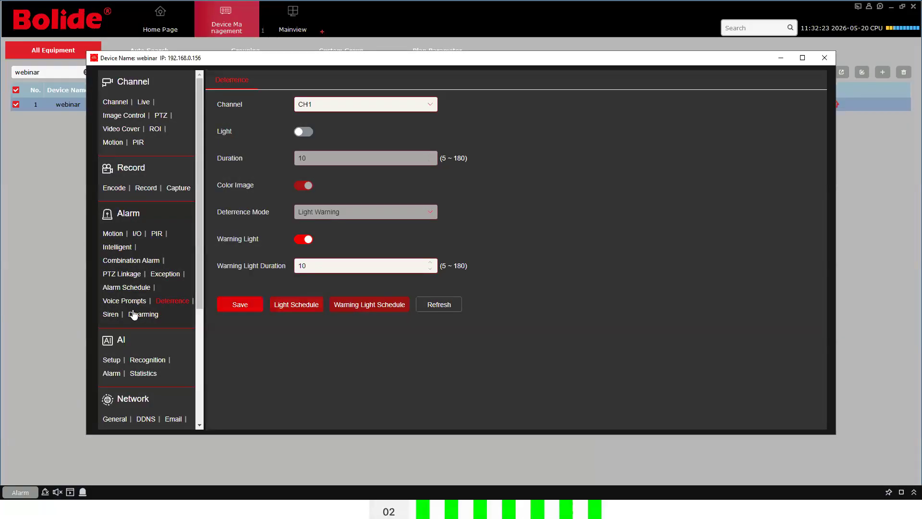
pyautogui.click(123, 301)
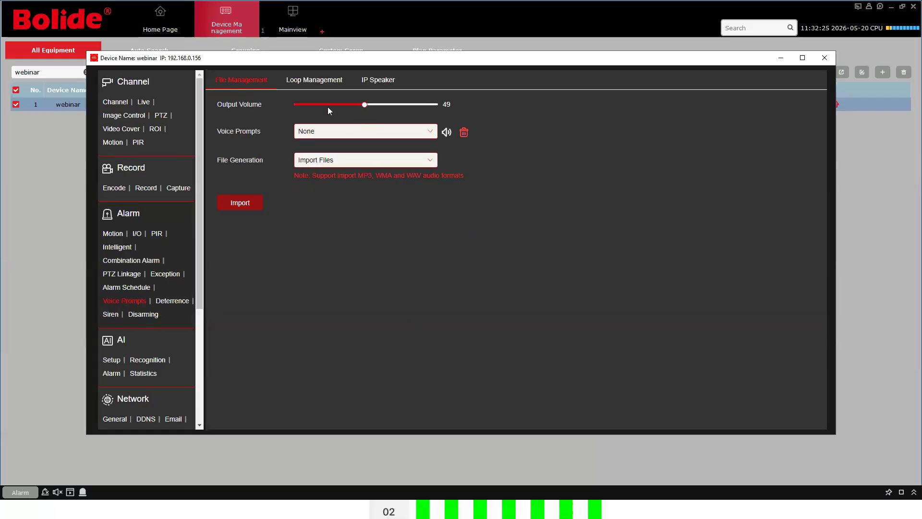
pyautogui.click(422, 164)
pyautogui.click(255, 202)
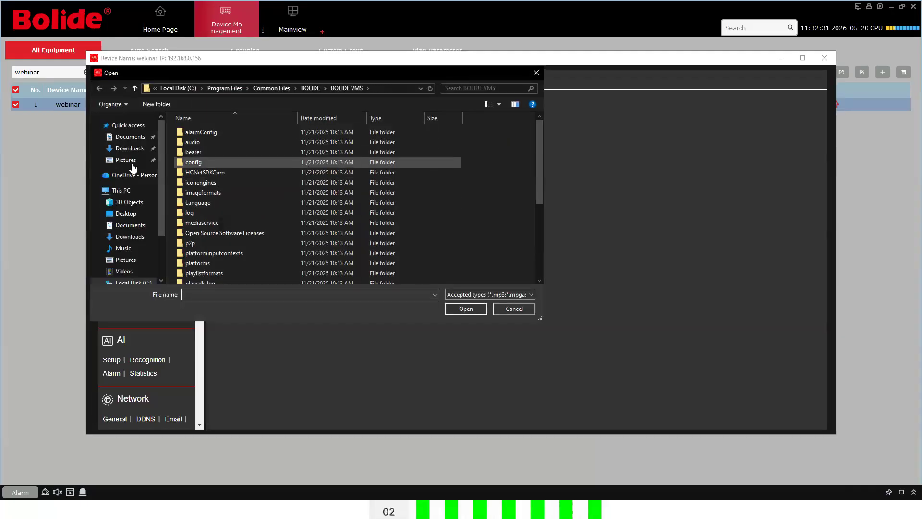
pyautogui.click(125, 148)
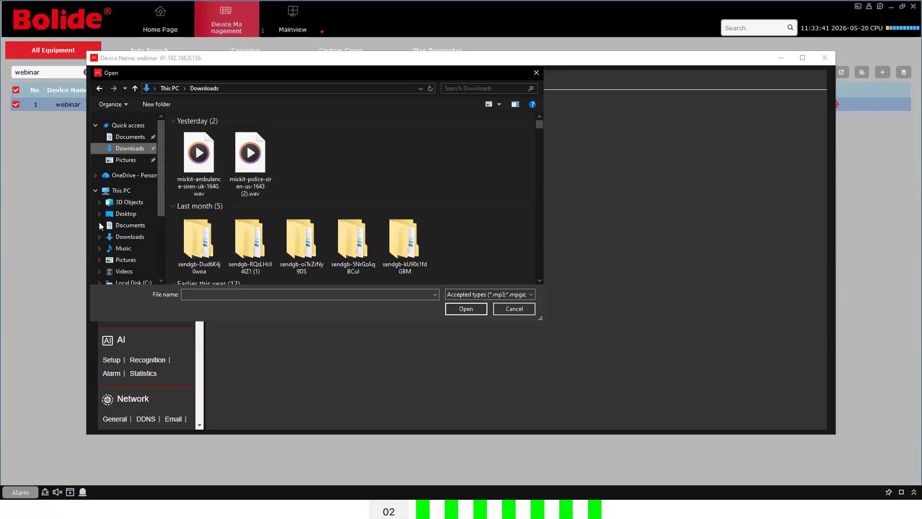
pyautogui.click(538, 74)
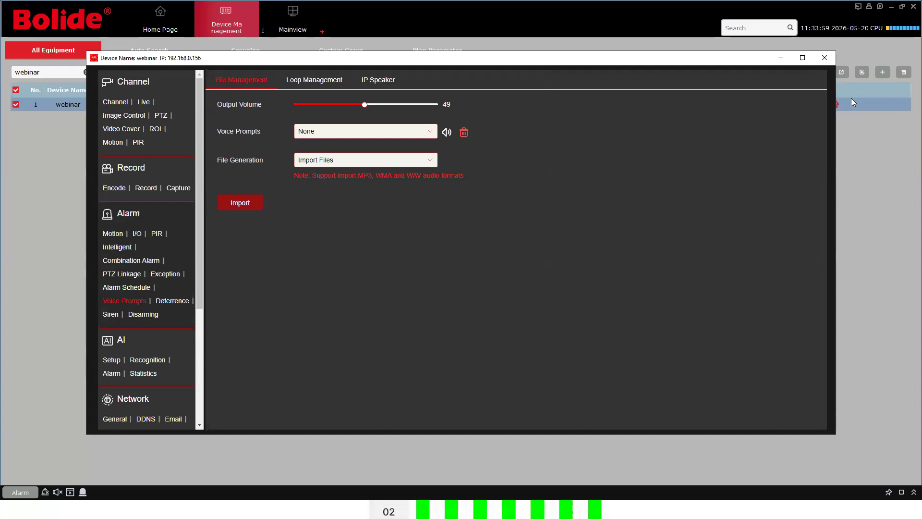
# Reopen the webinar NVR's settings and view the AI Alarm Pedestrian & Vehicle linkage options
pyautogui.click(853, 15)
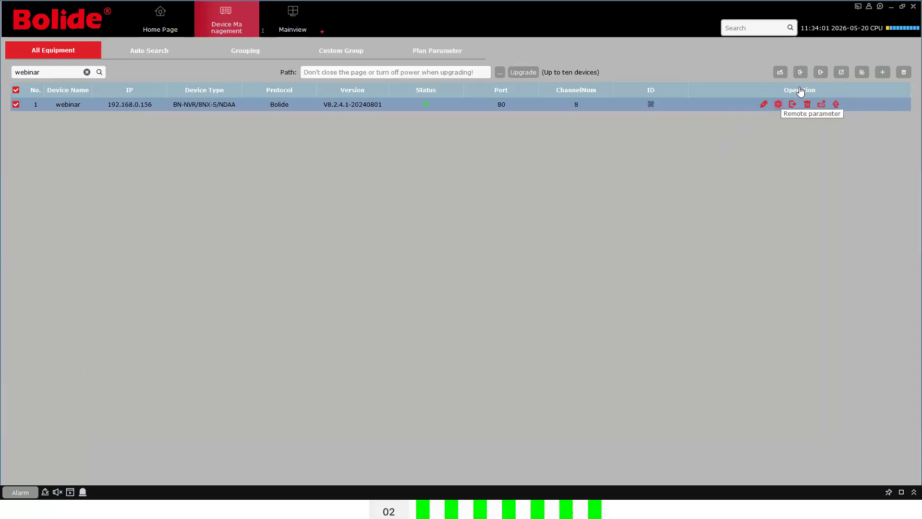
pyautogui.click(778, 105)
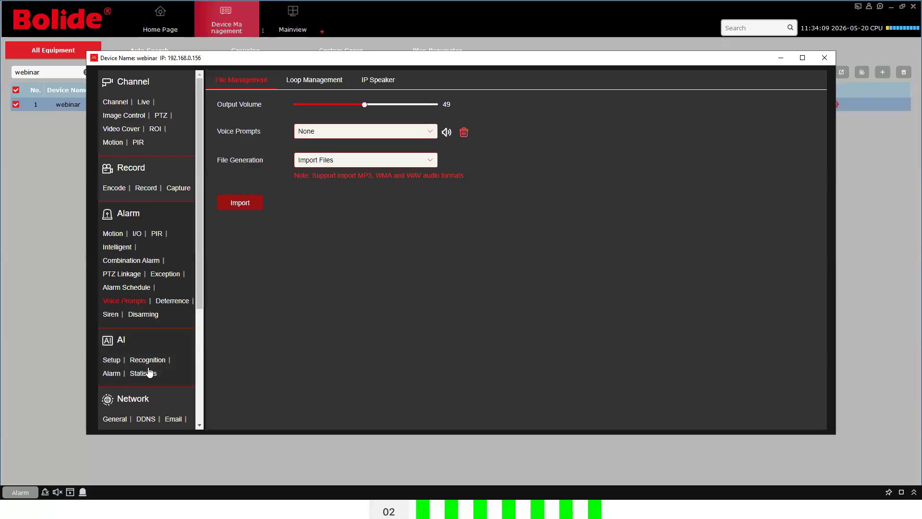
pyautogui.click(111, 374)
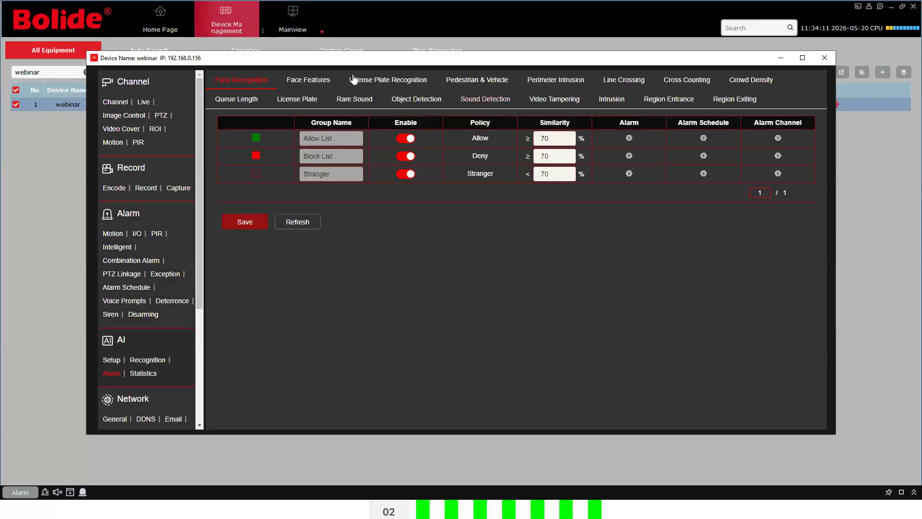
pyautogui.click(477, 80)
pyautogui.scroll(-3, 532, 208)
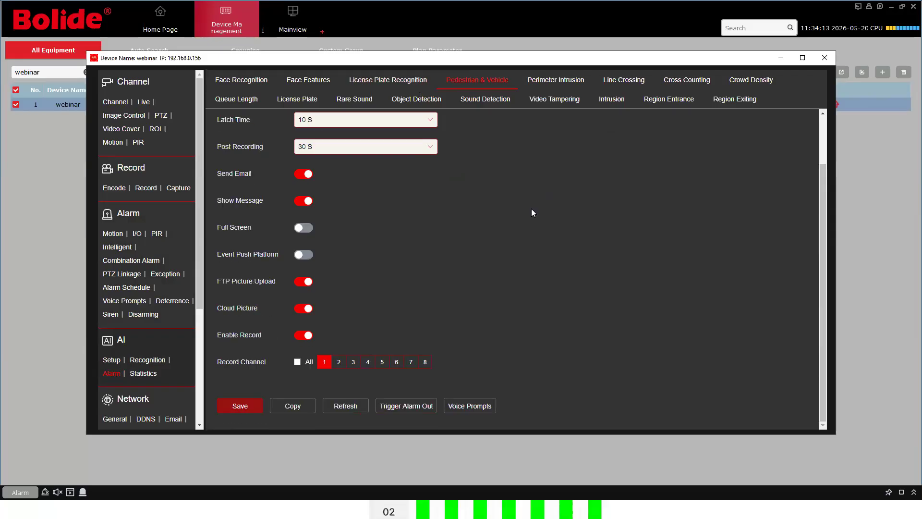
pyautogui.scroll(2, 530, 214)
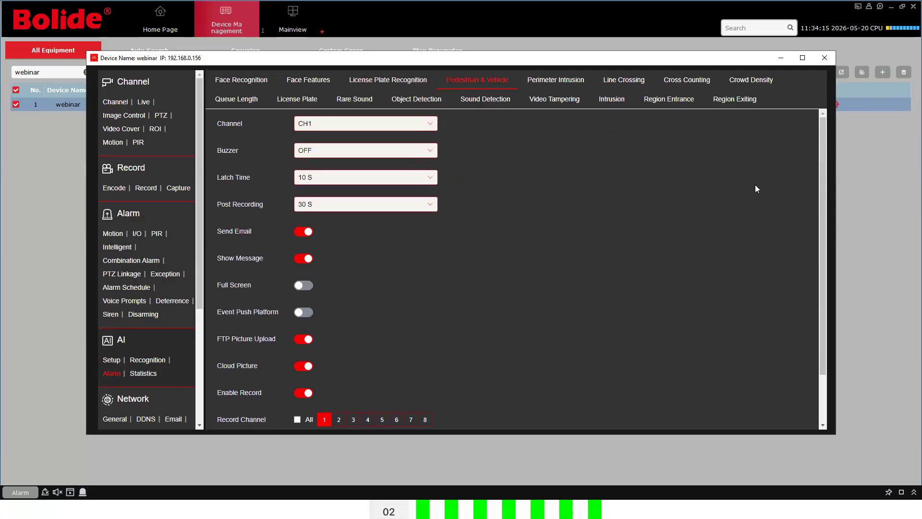
pyautogui.scroll(-2, 404, 302)
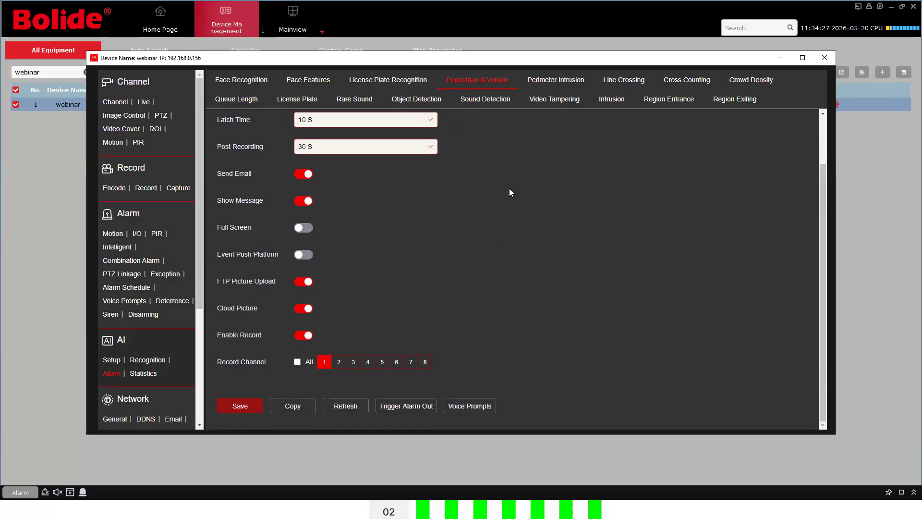
# Add record channel 3 to the Pedestrian & Vehicle alarm, save, and reopen settings to verify
pyautogui.click(353, 367)
pyautogui.click(256, 409)
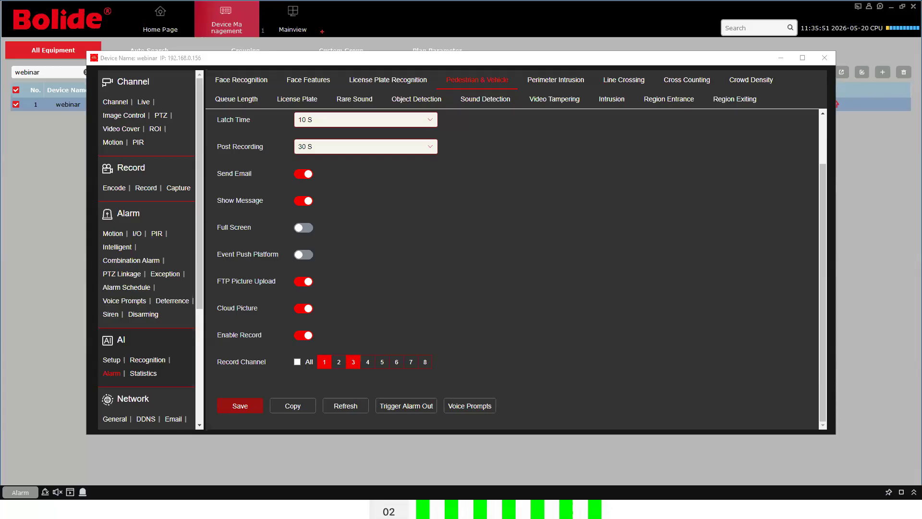
pyautogui.click(824, 57)
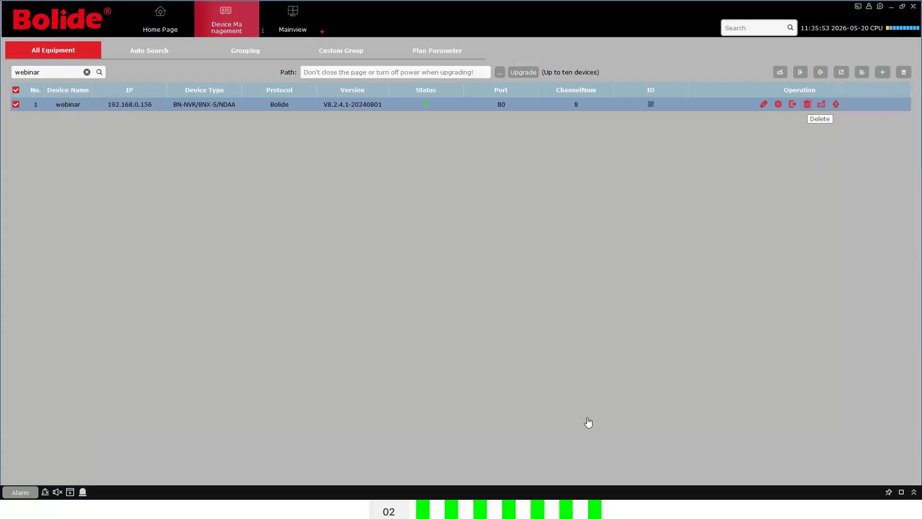
pyautogui.click(778, 104)
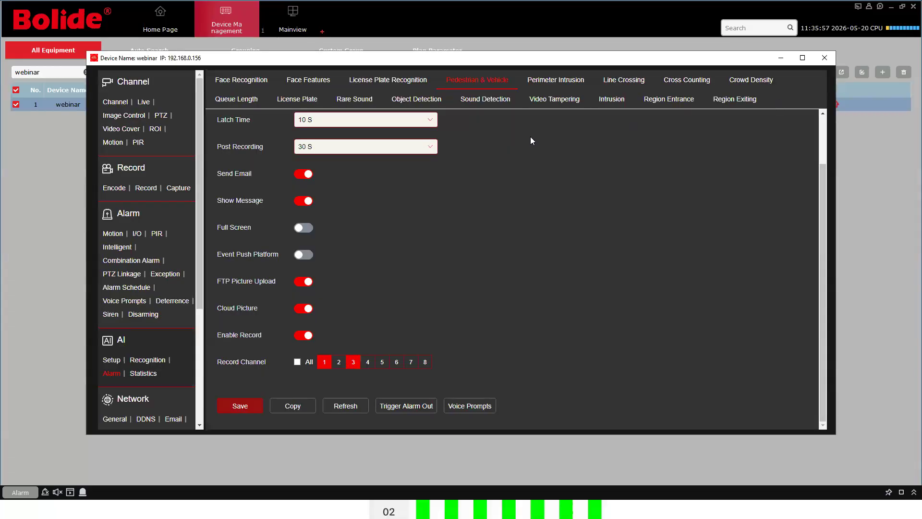
# Check the Allow List group's alarm linkage in the Face Recognition alarm settings
pyautogui.click(253, 79)
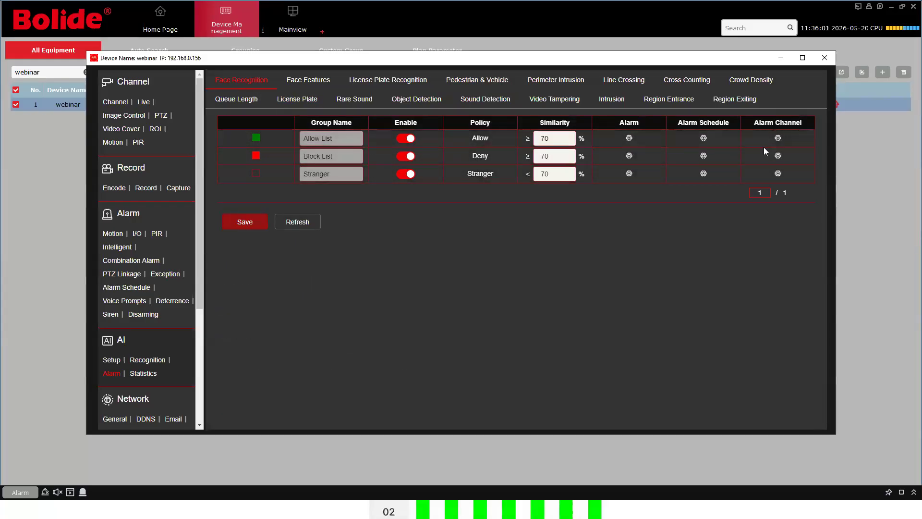
pyautogui.click(629, 138)
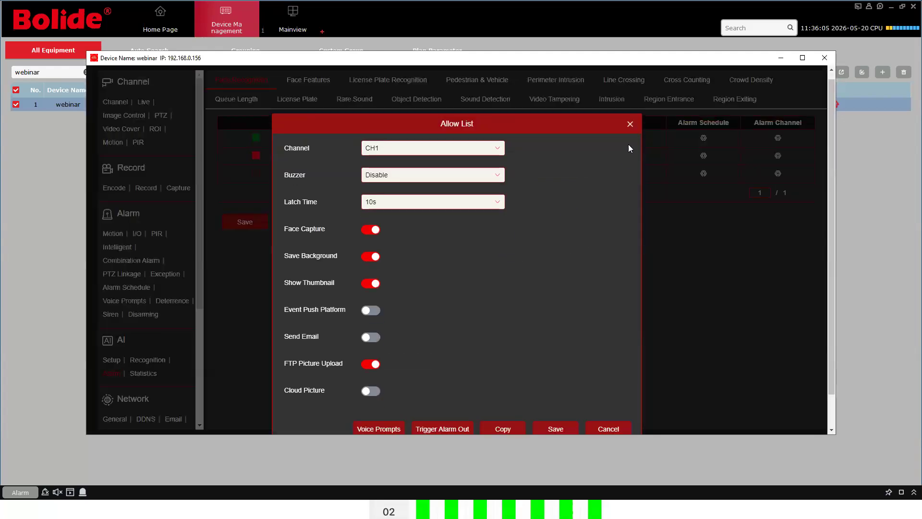
pyautogui.click(630, 131)
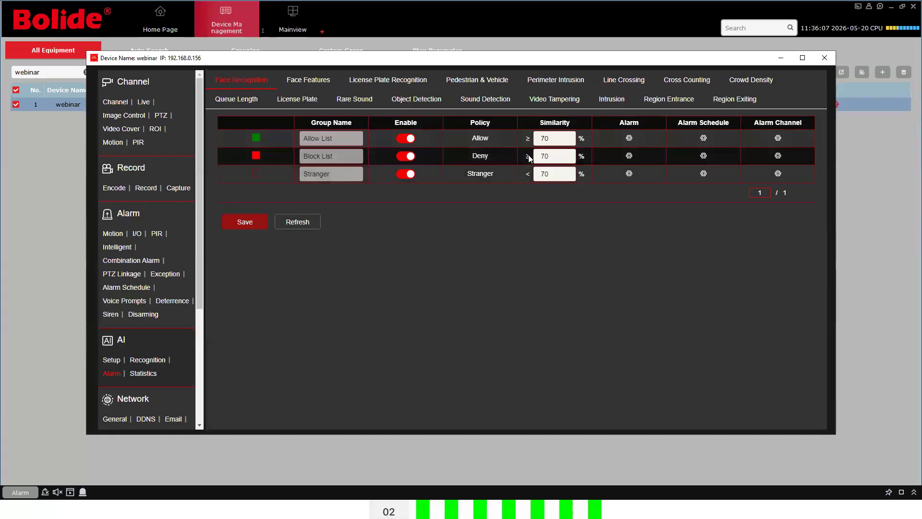
# Review the Block List group's alarm linkage and its voice prompt, then leave Bolide CMS
pyautogui.click(629, 156)
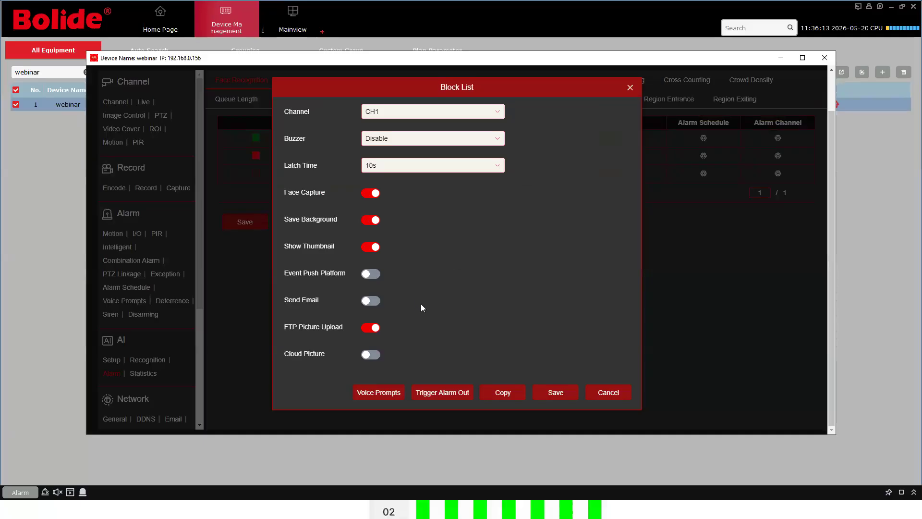
pyautogui.click(379, 392)
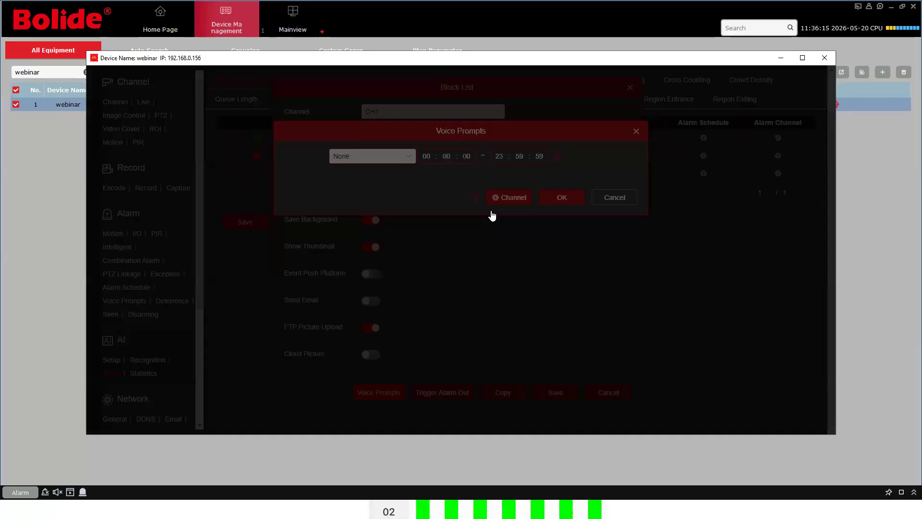
pyautogui.click(635, 132)
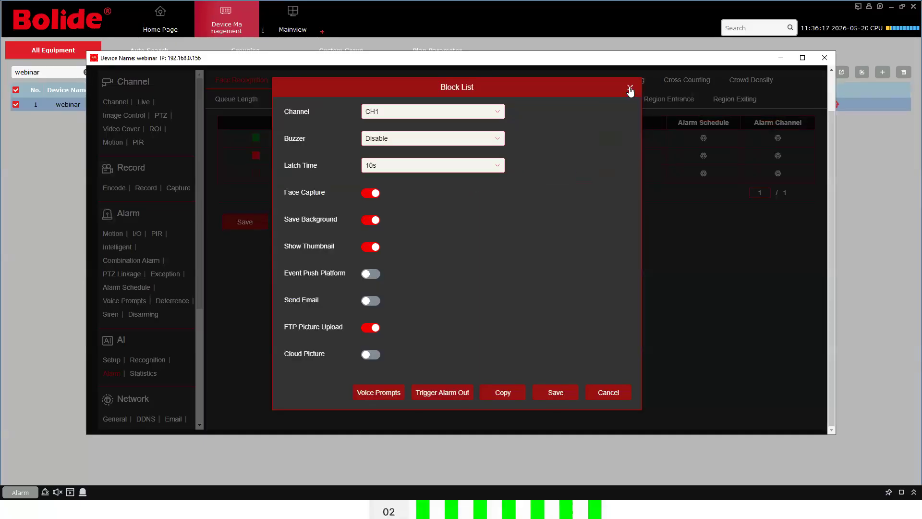
pyautogui.click(630, 87)
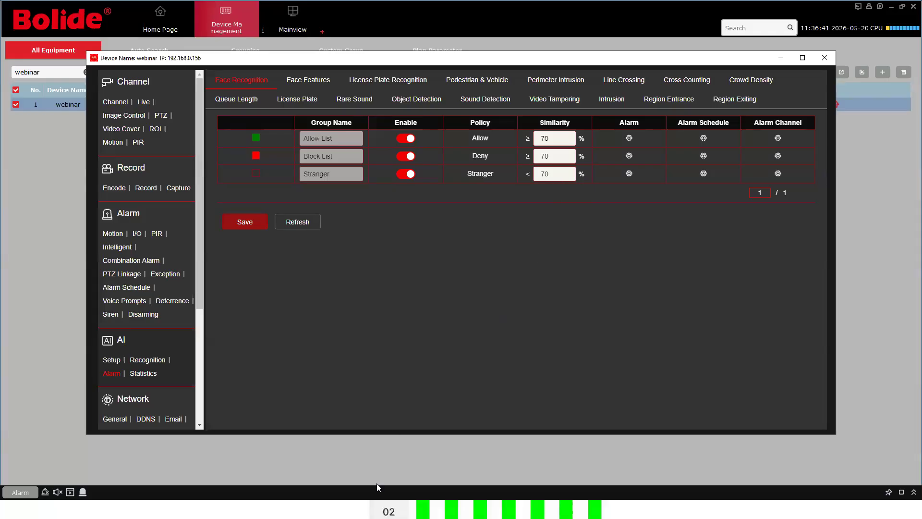
pyautogui.press('super')
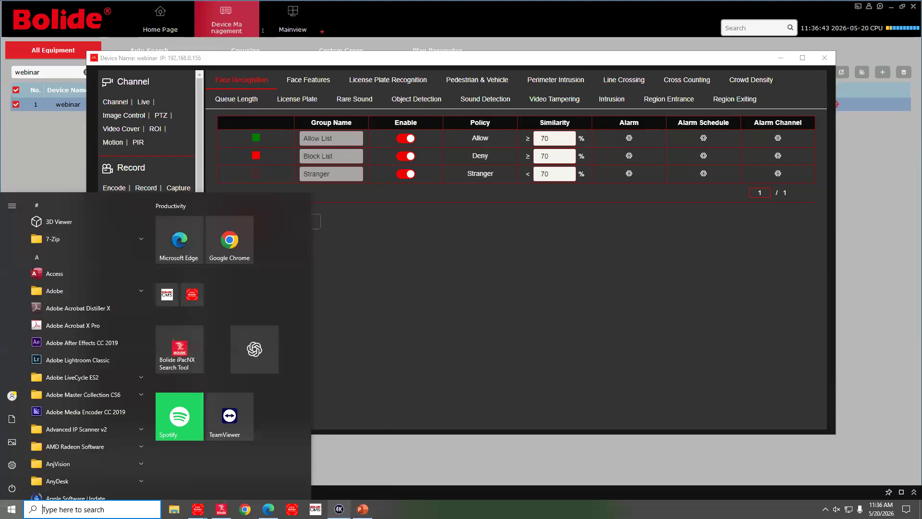